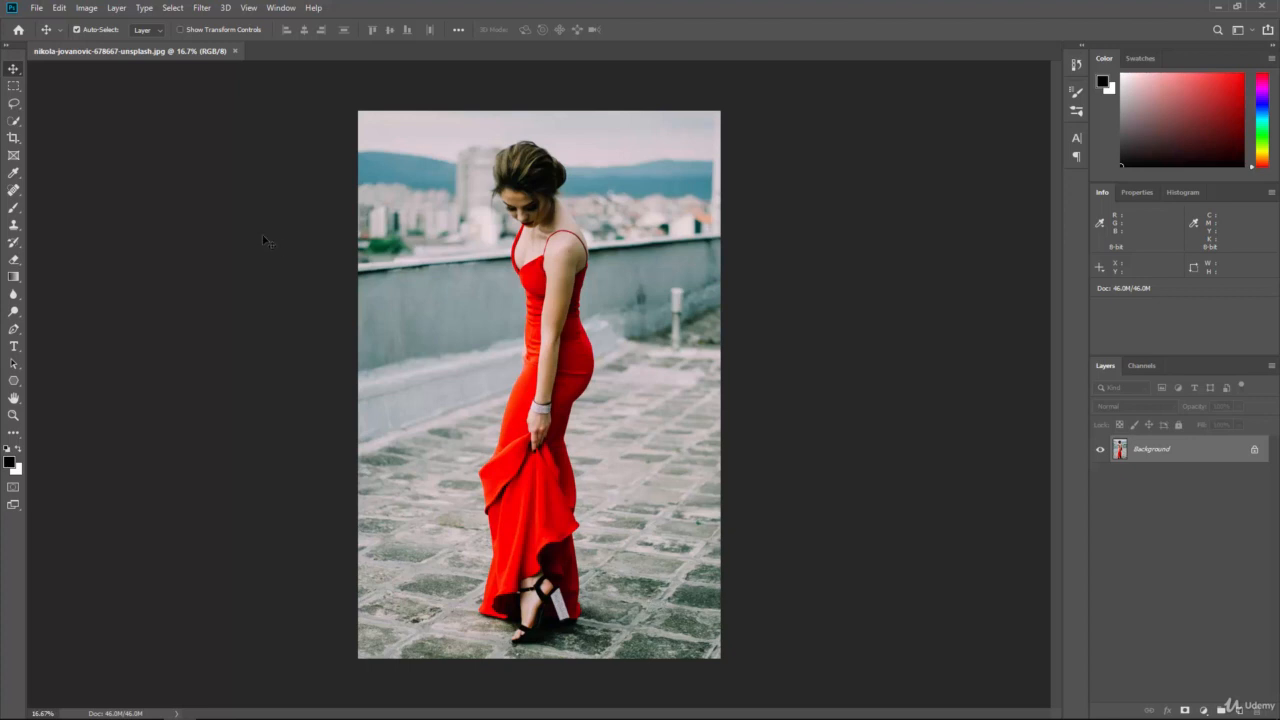
- Open a Brightness/Contrast adjustment for the photo and set brightness to 12 and contrast to 100
left_click(86, 9)
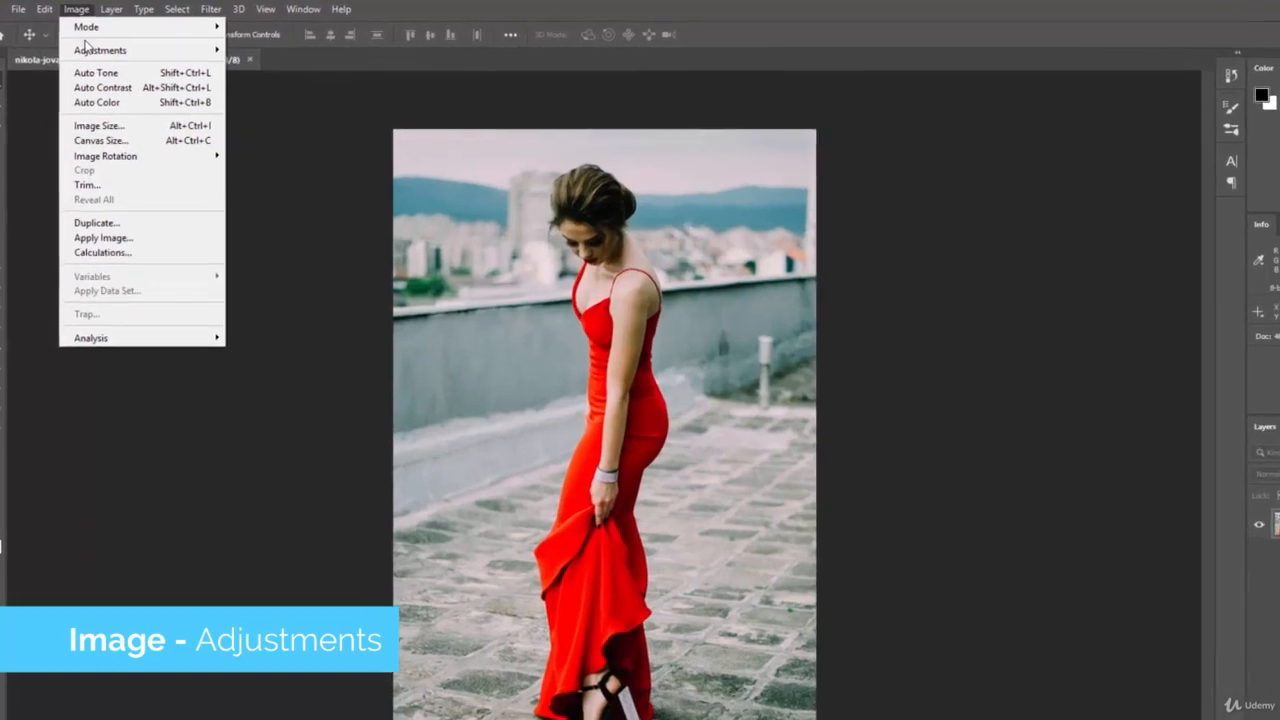
mouse_move(117, 45)
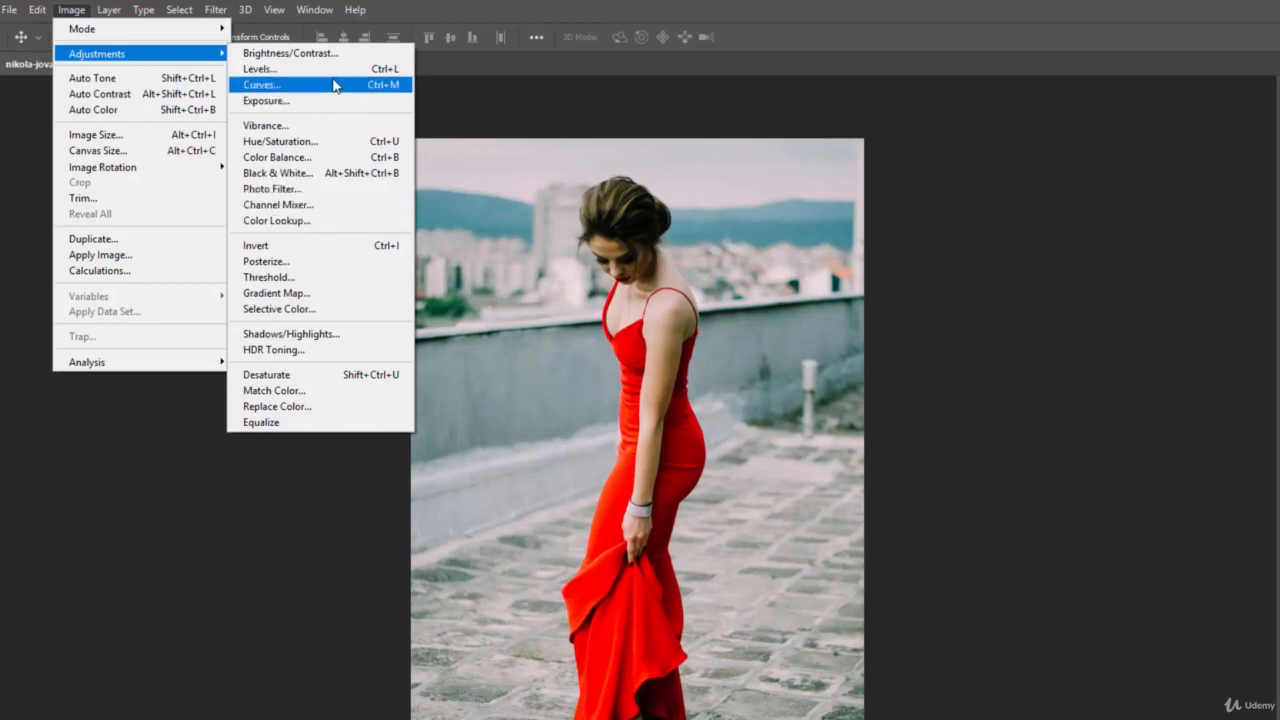
left_click(313, 58)
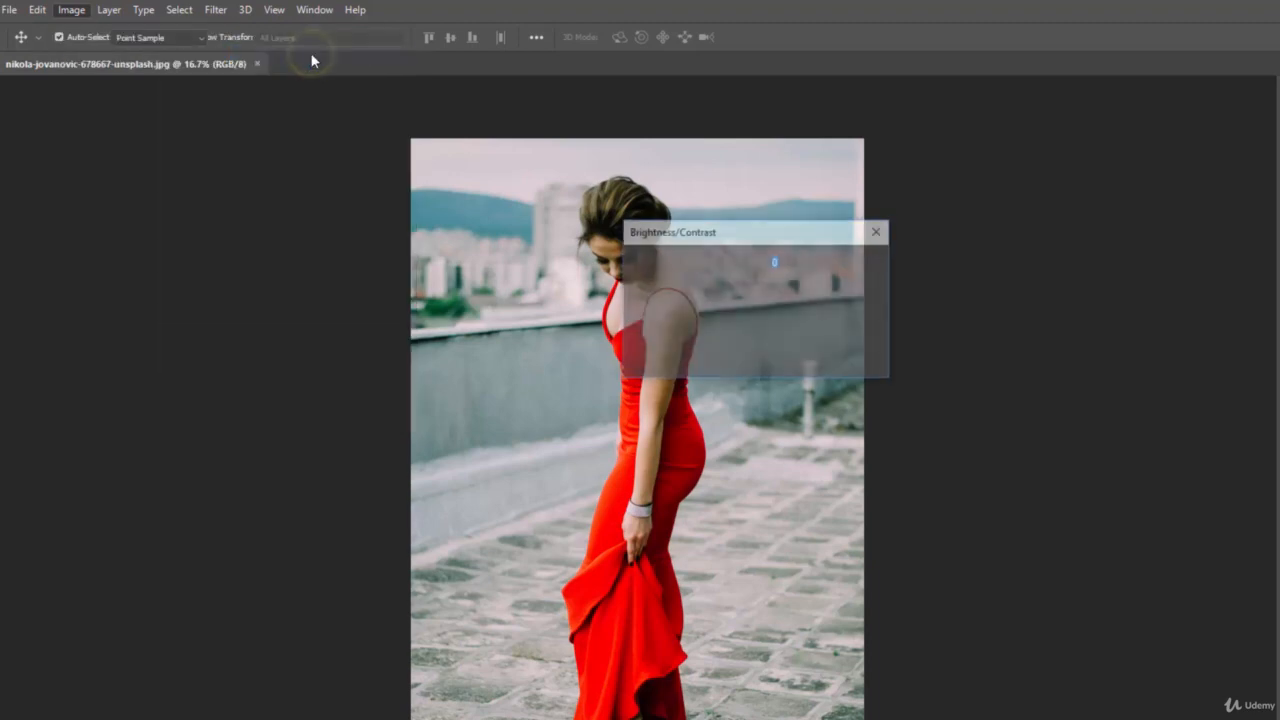
left_click_drag(742, 231, 1008, 165)
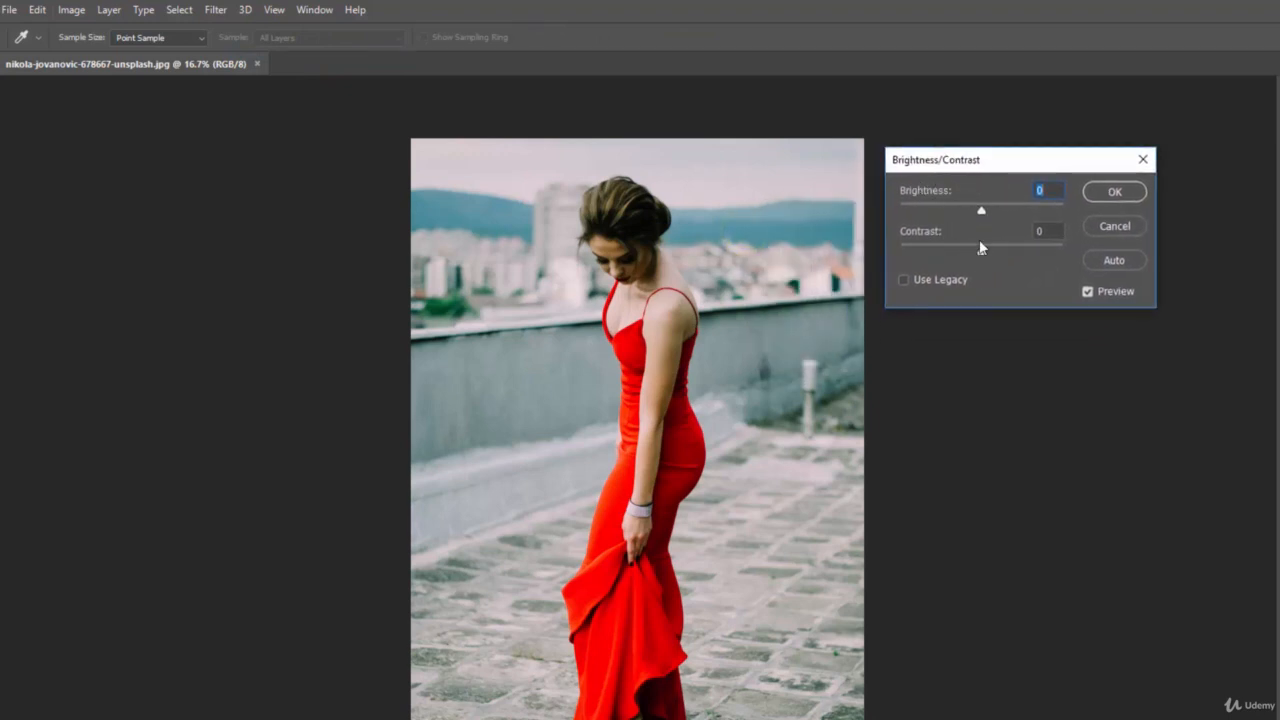
mouse_move(982, 213)
left_mouse_down()
mouse_move(1038, 217)
mouse_move(889, 206)
mouse_move(983, 215)
left_mouse_up()
left_click_drag(983, 260, 1066, 252)
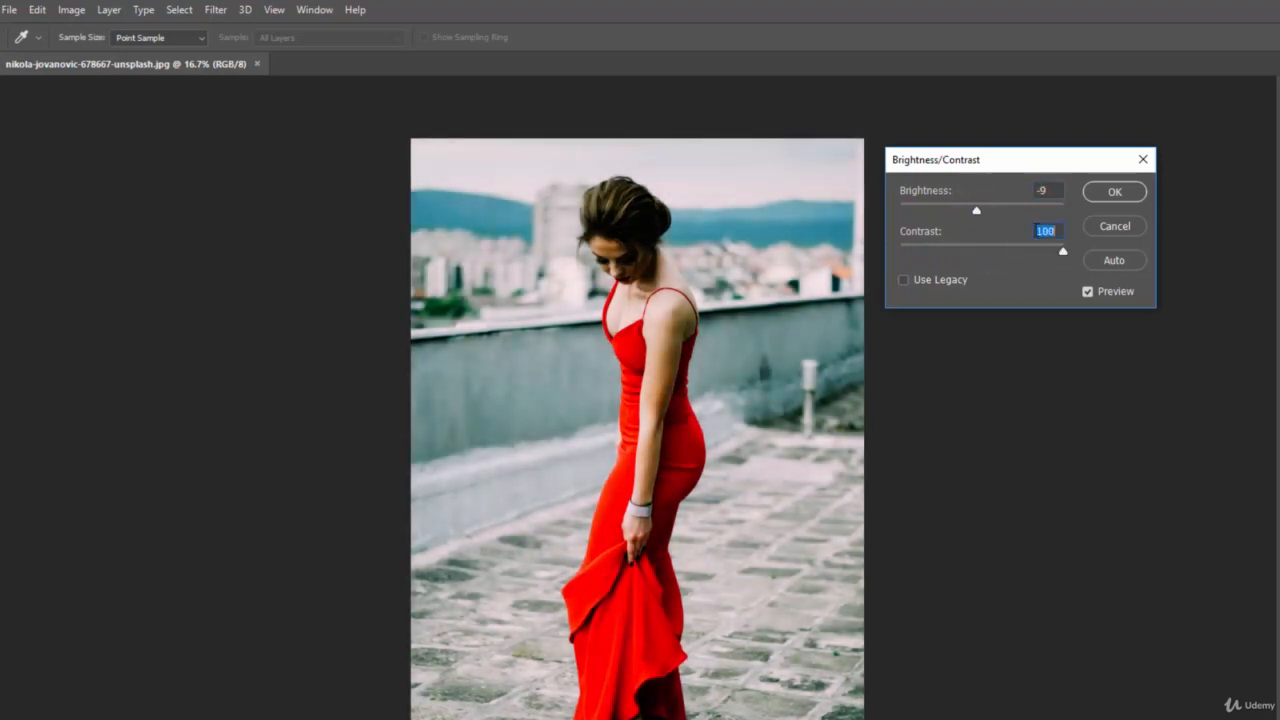
mouse_move(997, 210)
left_mouse_down()
mouse_move(974, 214)
mouse_move(989, 214)
left_mouse_up()
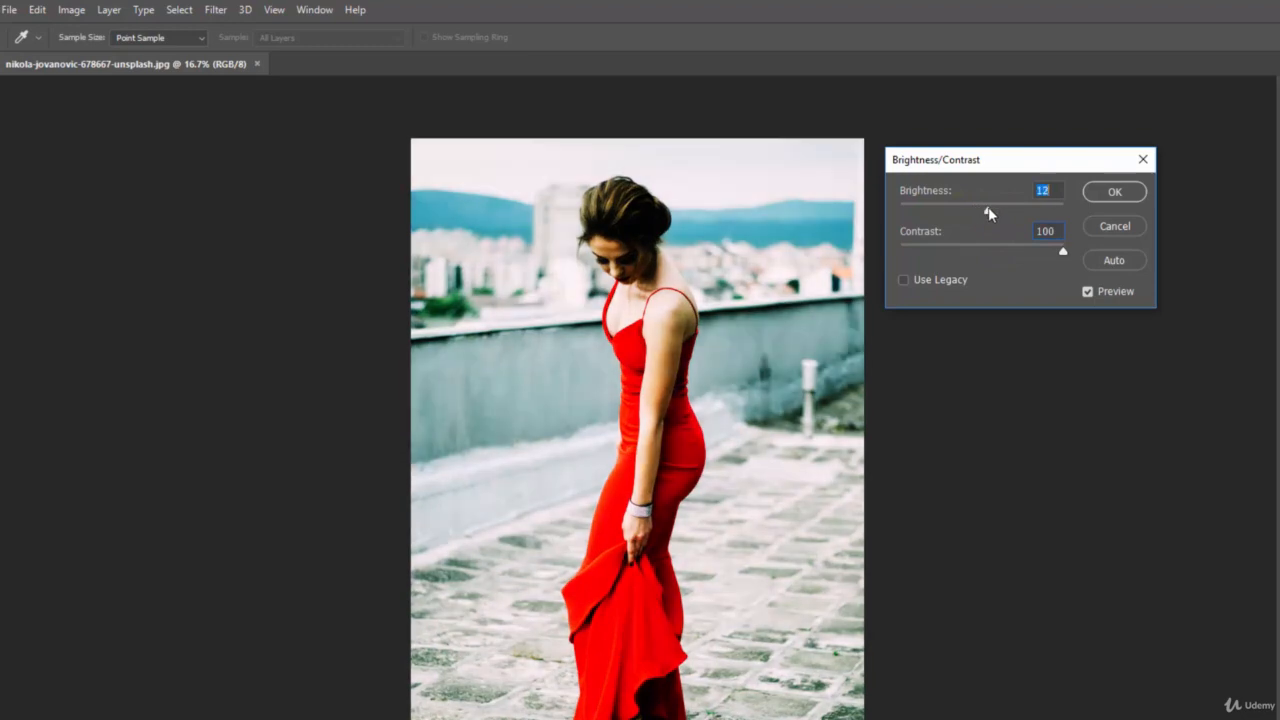
- Compare the photo with and without the Brightness/Contrast preview several times
left_click(1088, 292)
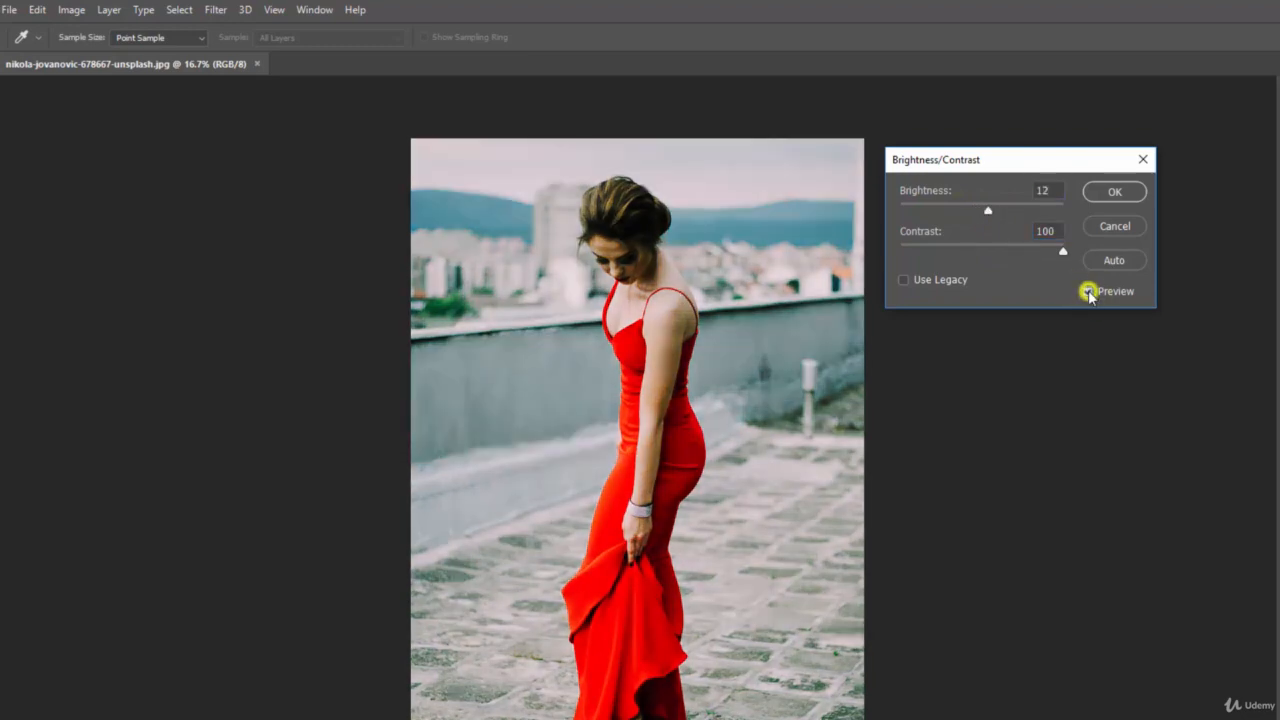
left_click(1088, 292)
left_click(1088, 292)
left_click(1088, 292)
left_click(1088, 292)
left_click(1088, 292)
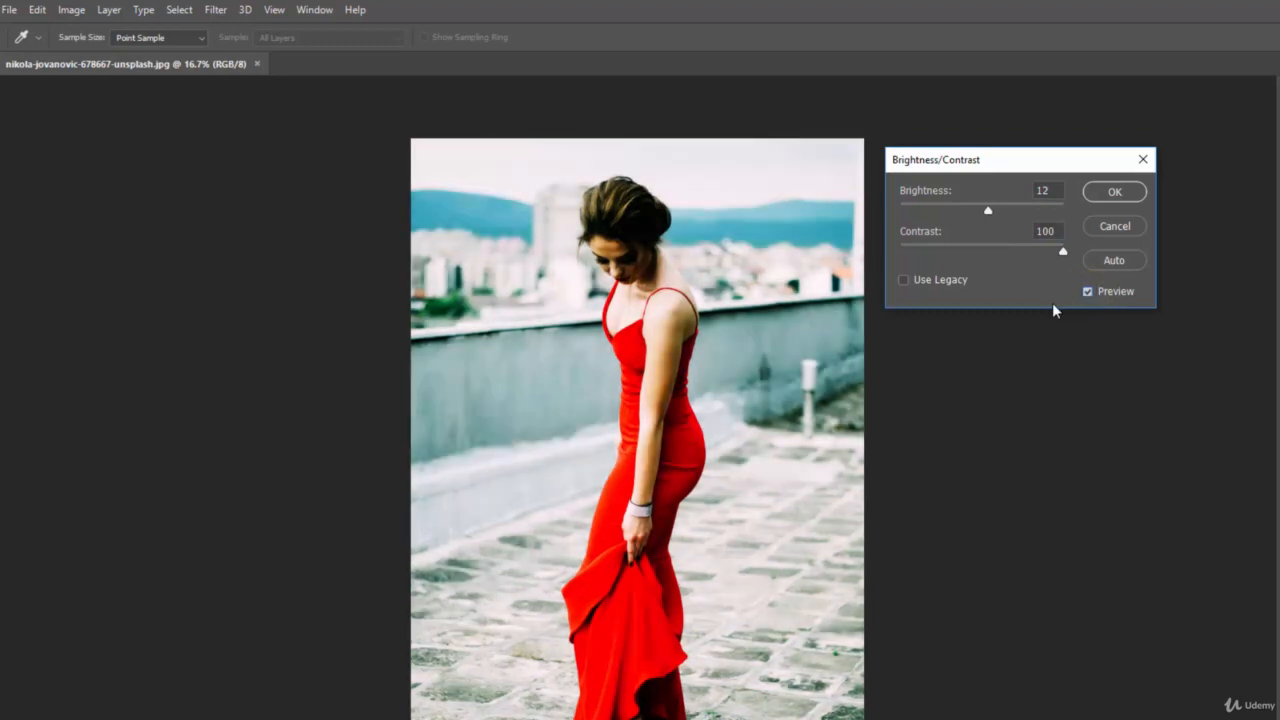
- Apply the Brightness/Contrast adjustment to the photo and undo it
left_click(1114, 191)
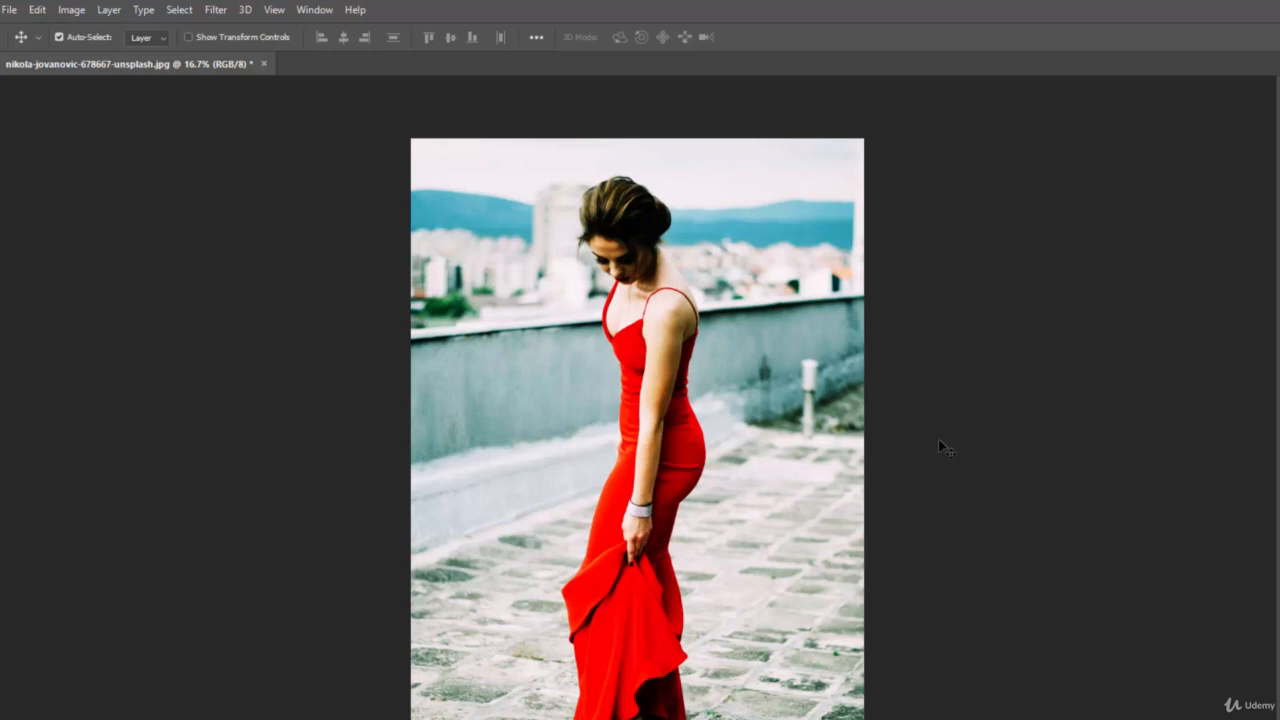
key("ctrl")
key("ctrl+z")
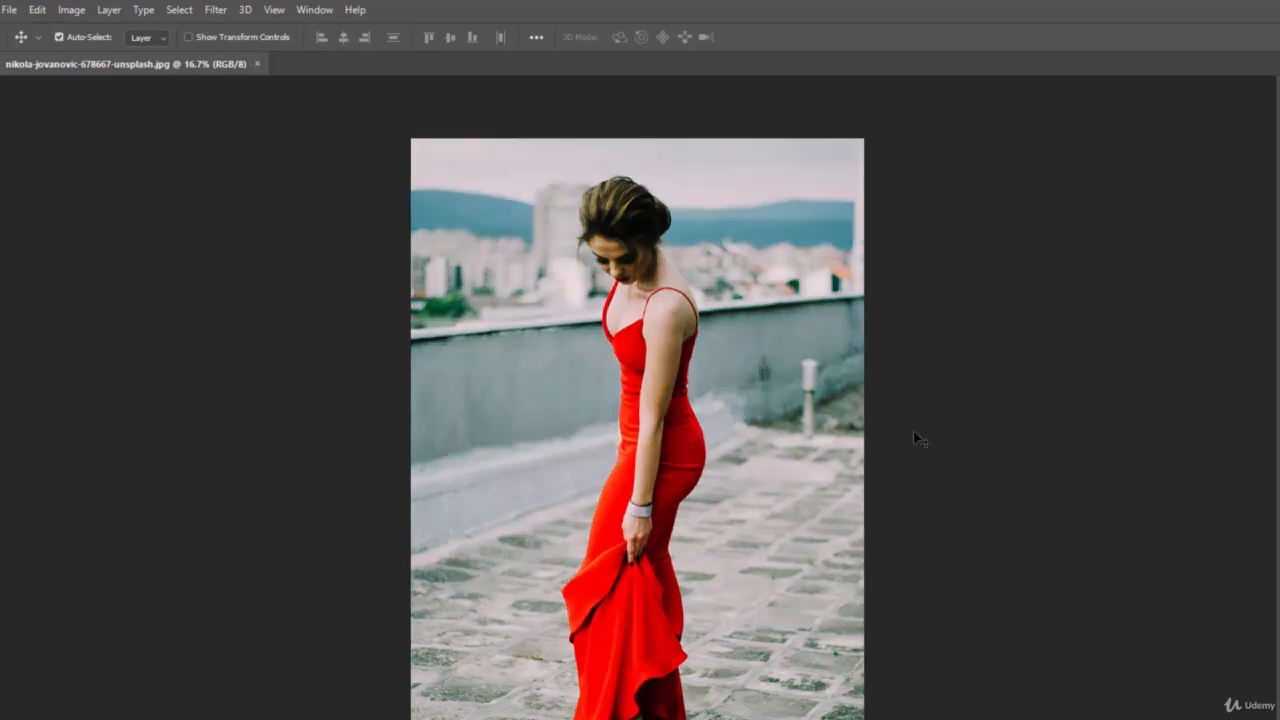
- Open a Hue/Saturation adjustment, try a strong hue shift on the whole photo and bring the hue back to -1
left_click(71, 10)
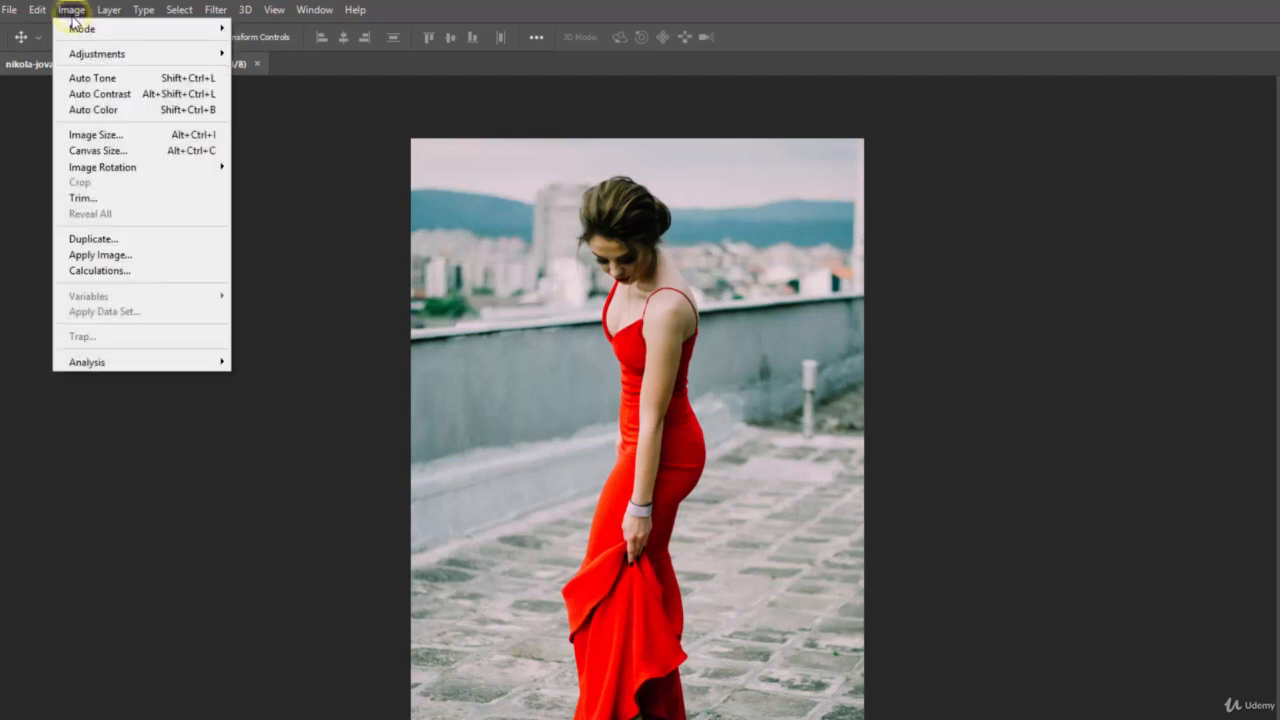
mouse_move(161, 60)
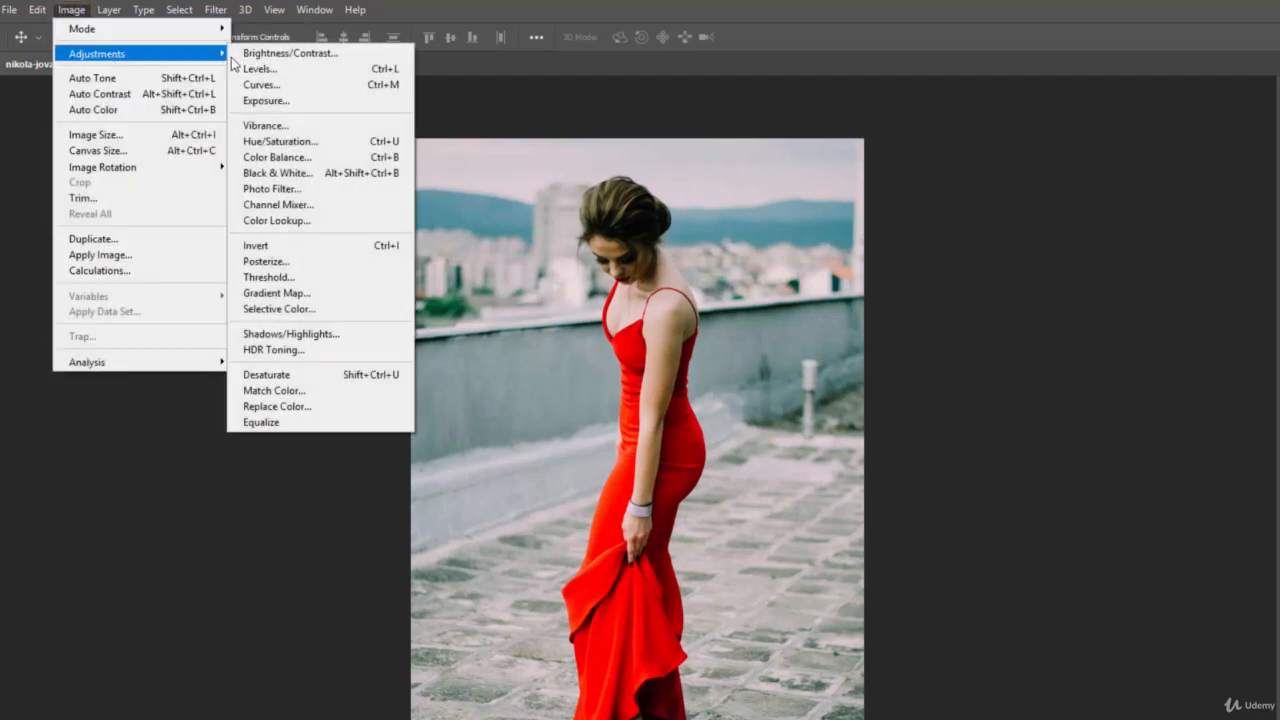
left_click(292, 141)
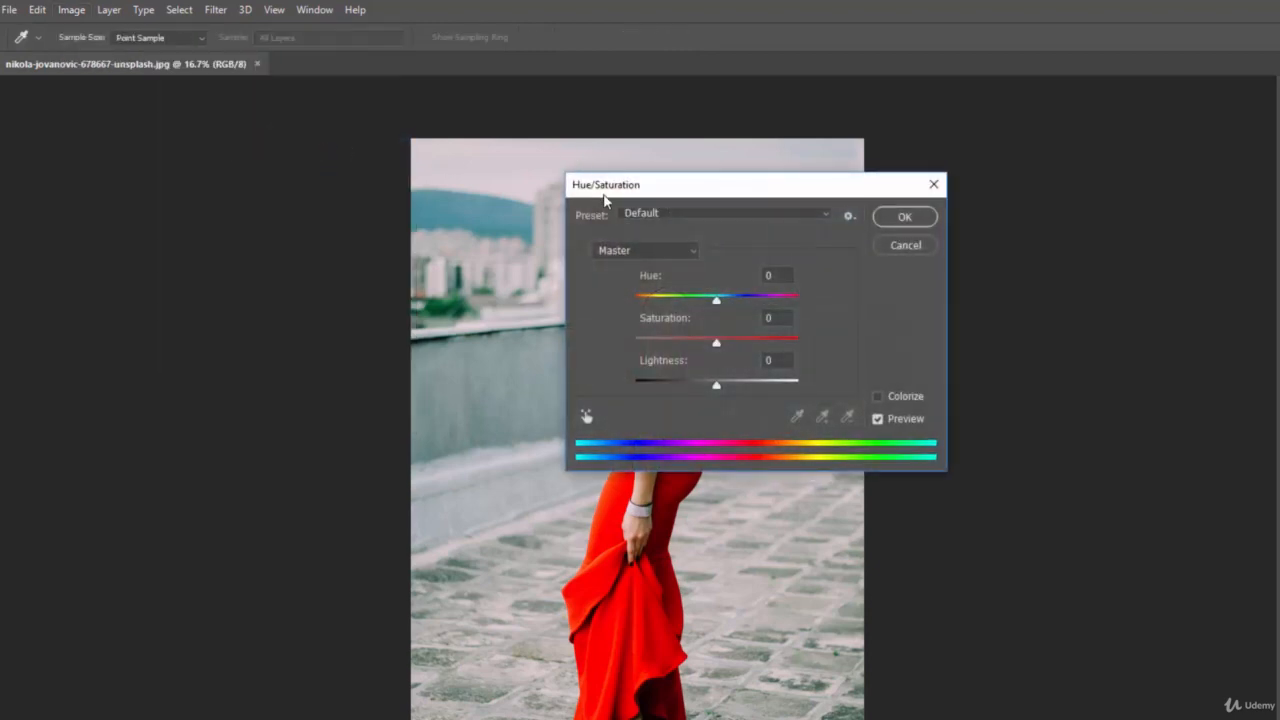
left_click_drag(619, 192, 929, 179)
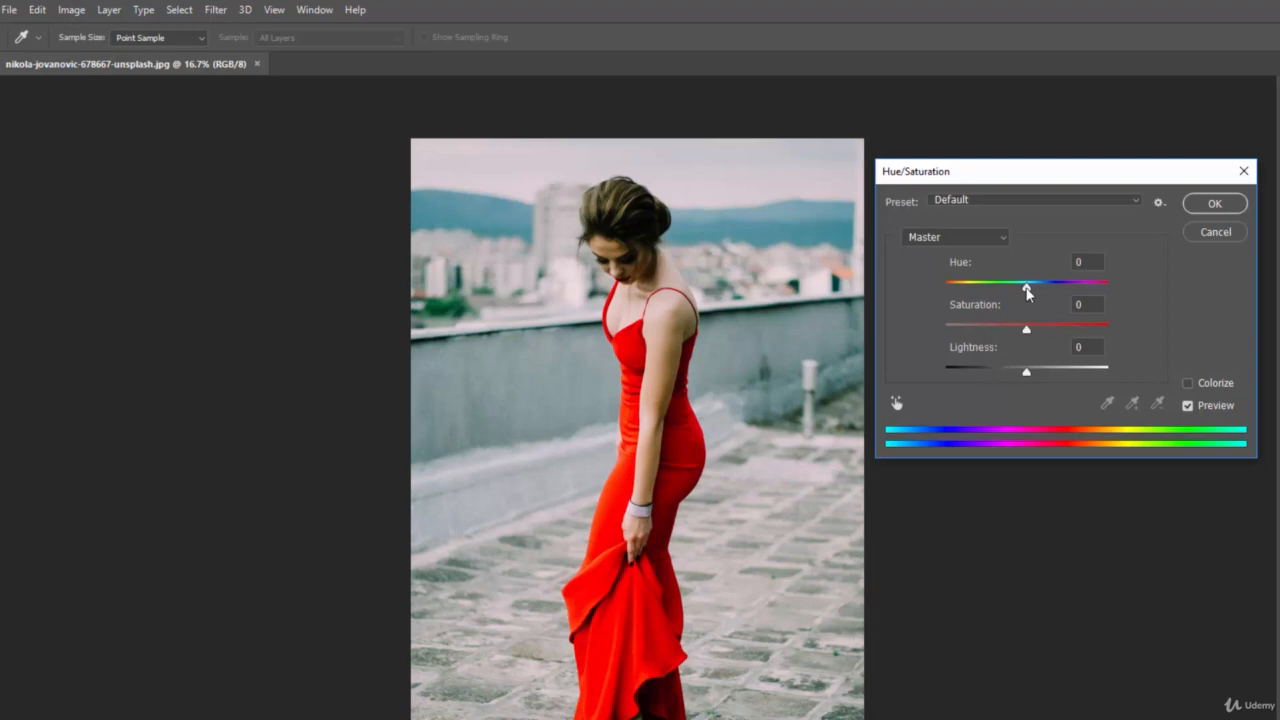
left_click_drag(1026, 289, 1088, 298)
left_click_drag(1087, 296, 1028, 298)
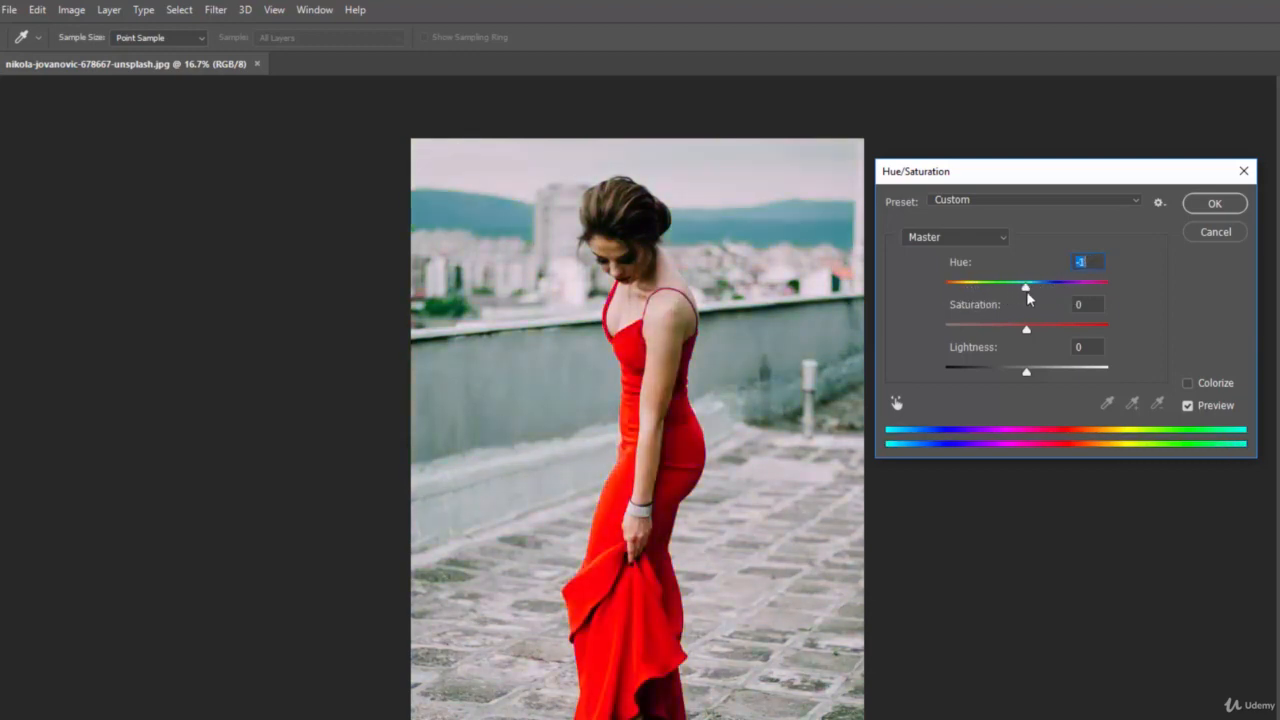
- Colorize the photo in a single tint with saturation 52 and hue 250
left_click(1189, 383)
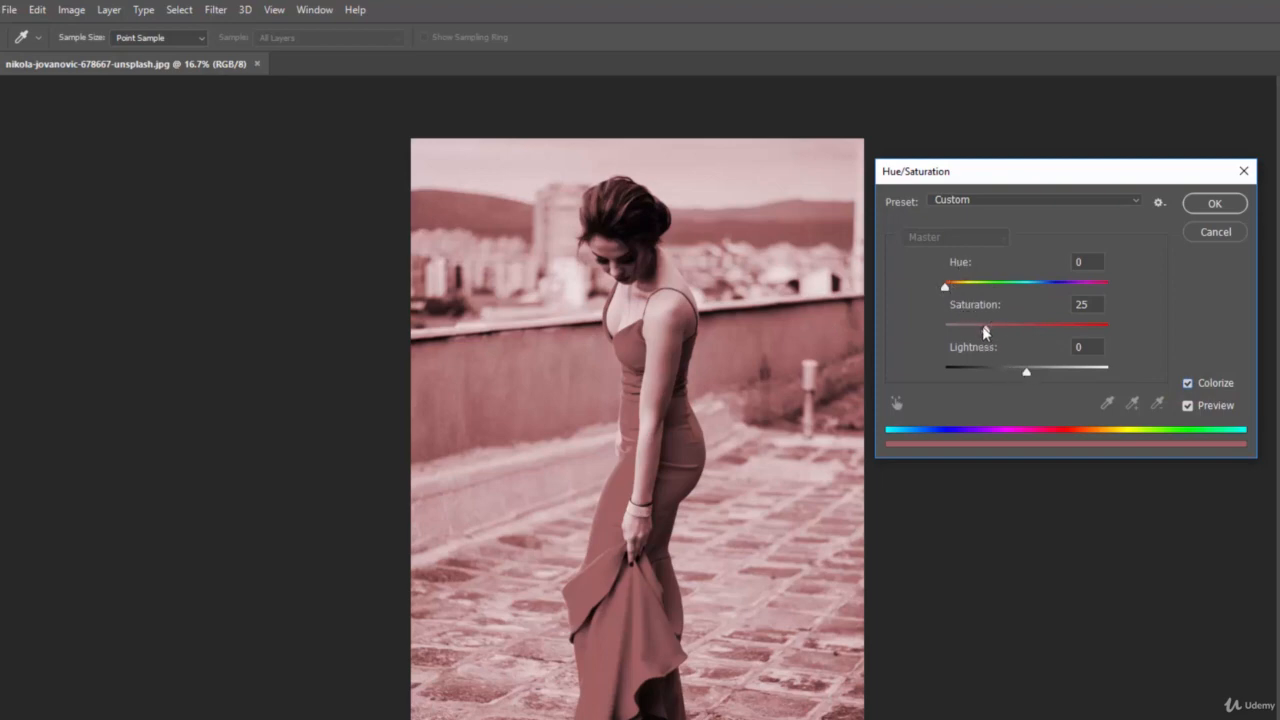
left_click_drag(985, 331, 1030, 338)
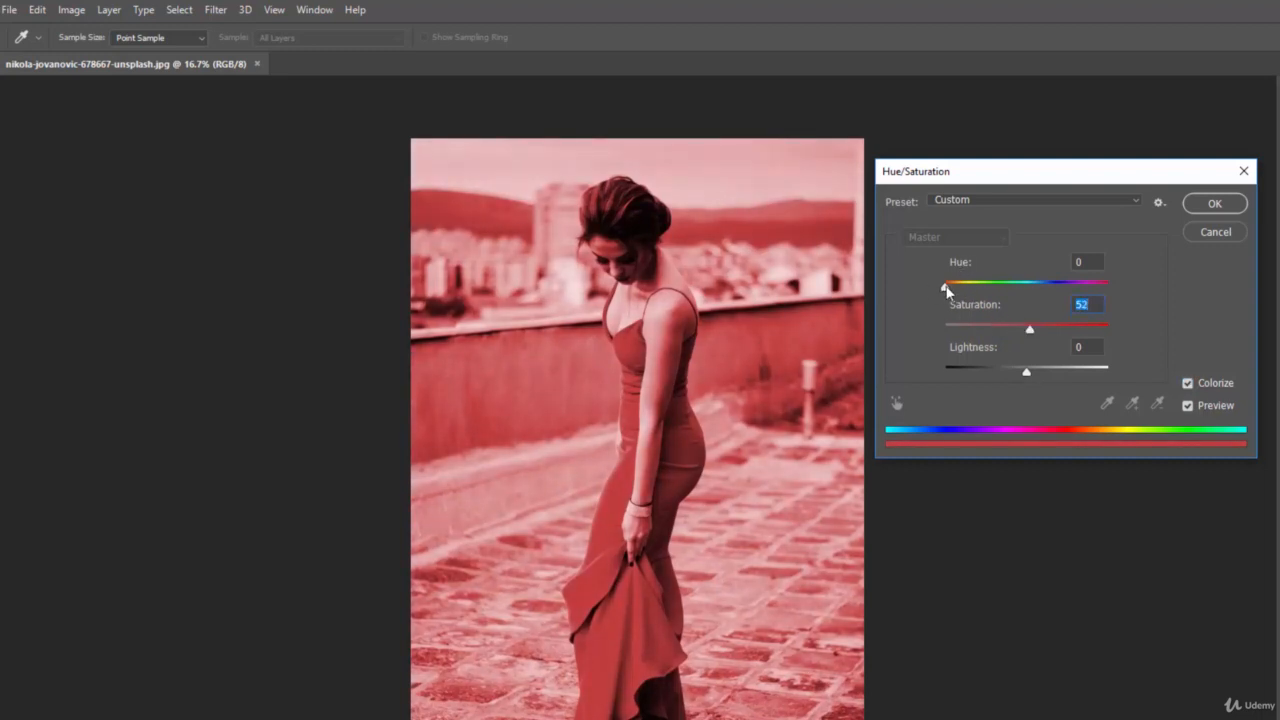
left_click_drag(945, 290, 1060, 295)
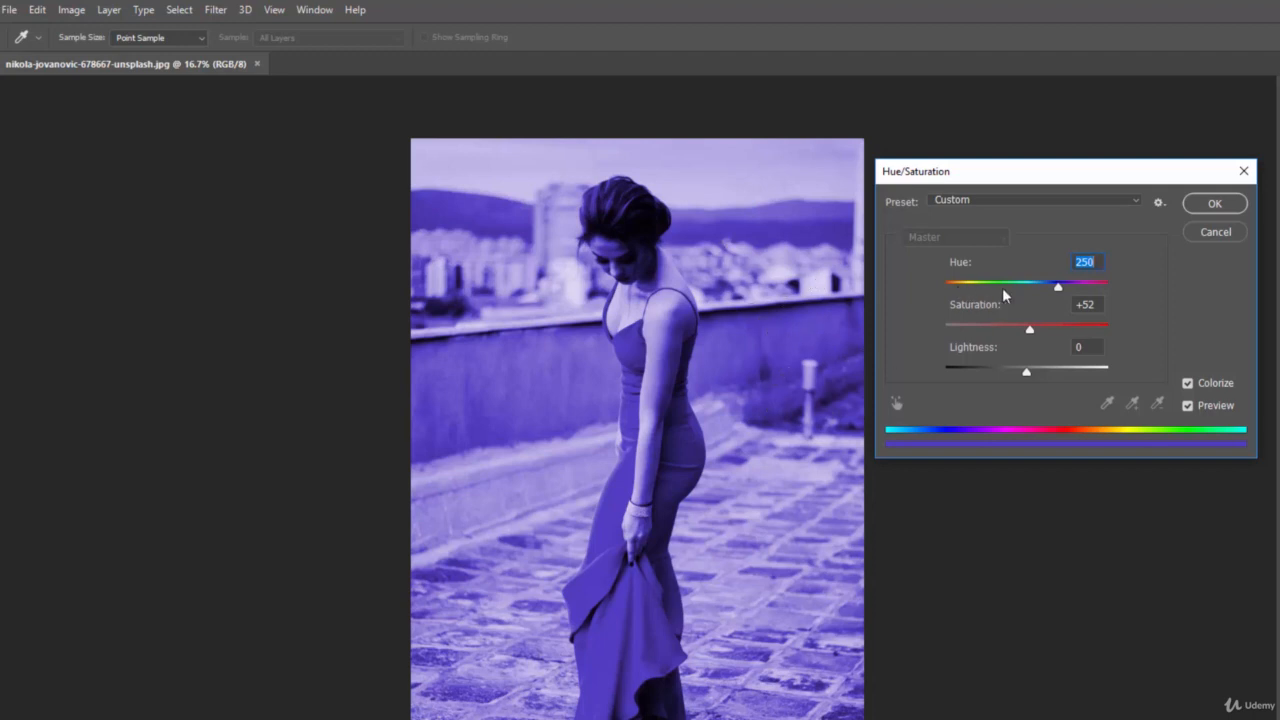
- Change the tint to hue 35, saturation 25 and lightness -13, and cancel the Hue/Saturation adjustment
left_click_drag(1057, 287, 963, 297)
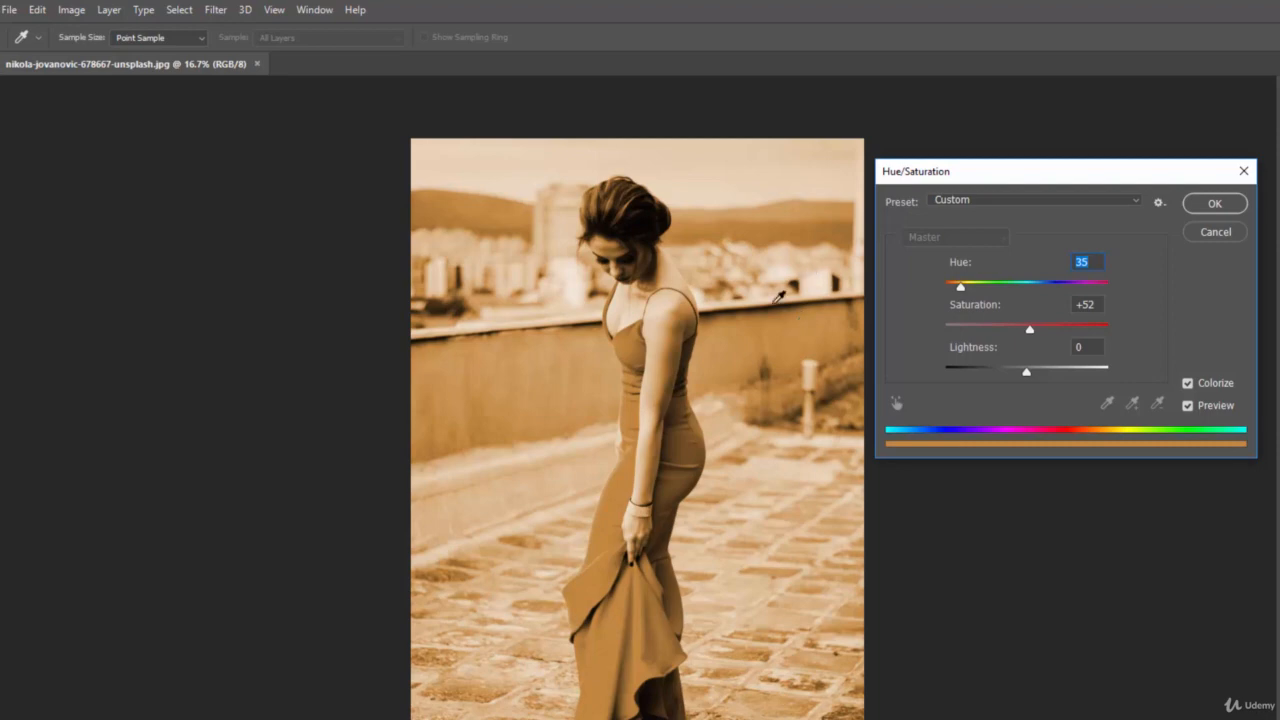
left_click_drag(1030, 329, 1008, 372)
mouse_move(988, 330)
left_mouse_down()
mouse_move(1011, 338)
mouse_move(1016, 372)
mouse_move(1008, 330)
mouse_move(989, 338)
left_mouse_up()
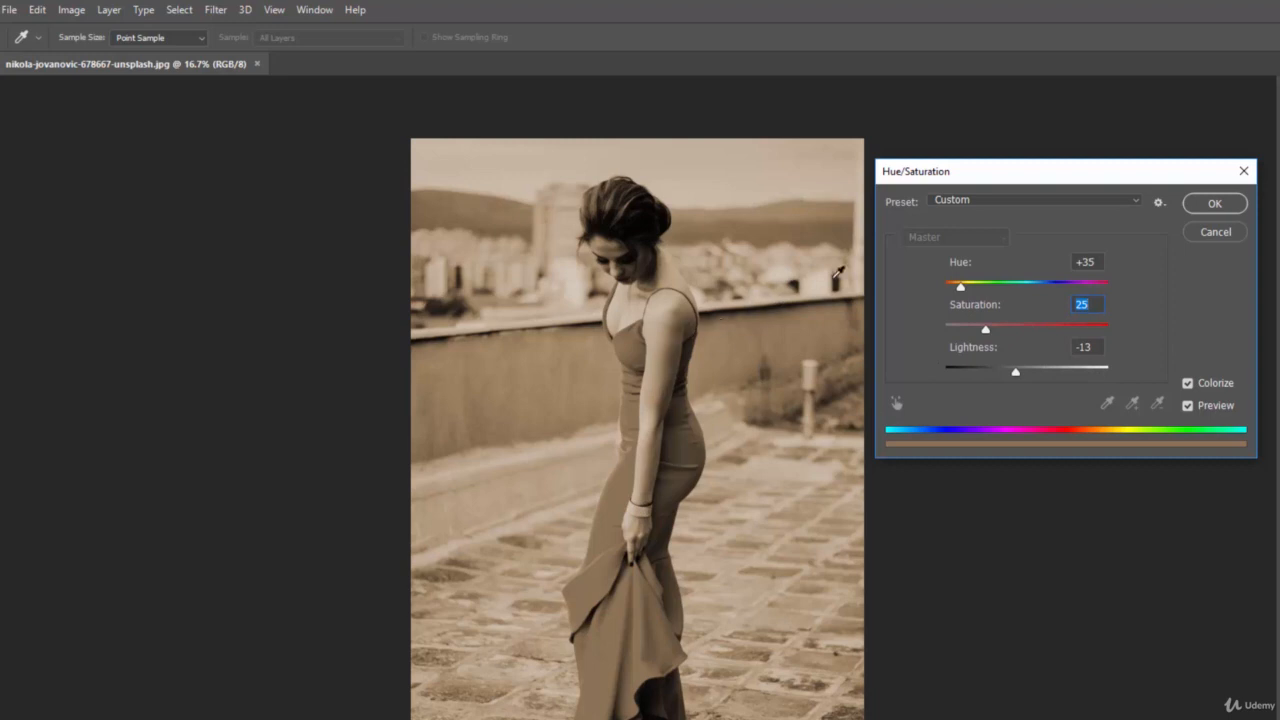
left_click(1208, 231)
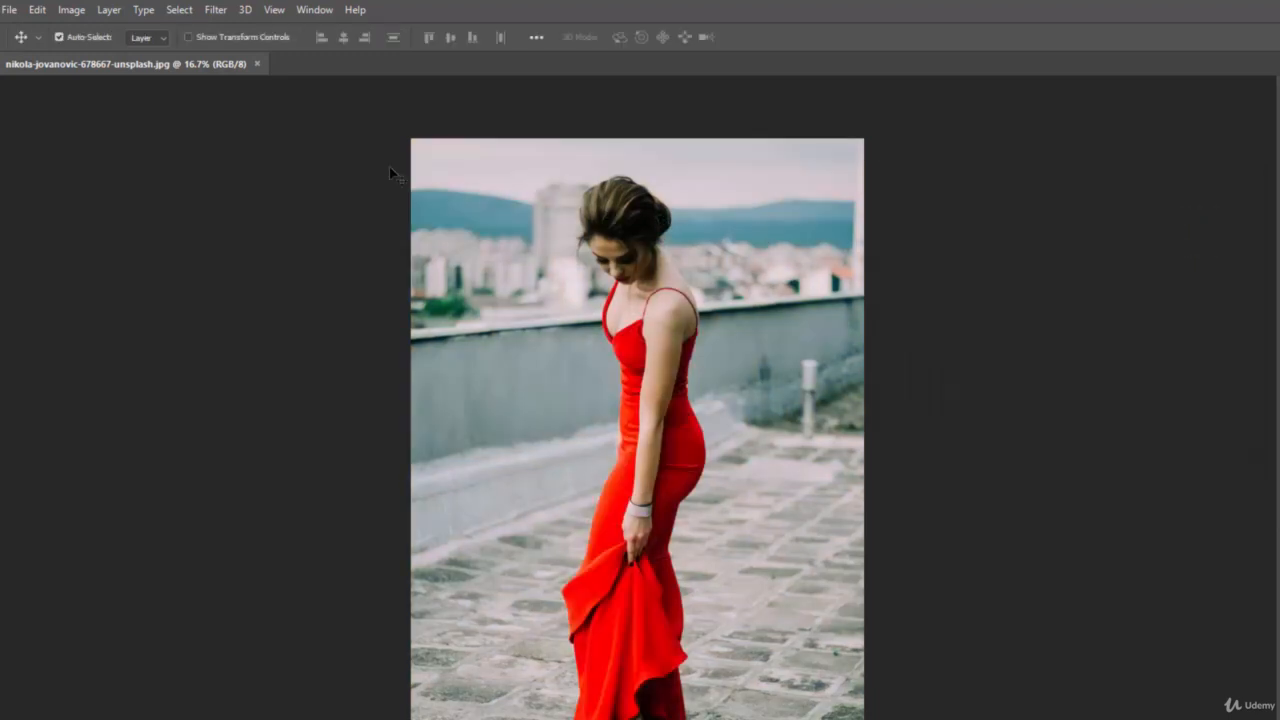
- Open a Curves adjustment, raise the RGB midtones to a point at input 103, output 156, and delete that point
left_click(71, 9)
mouse_move(120, 53)
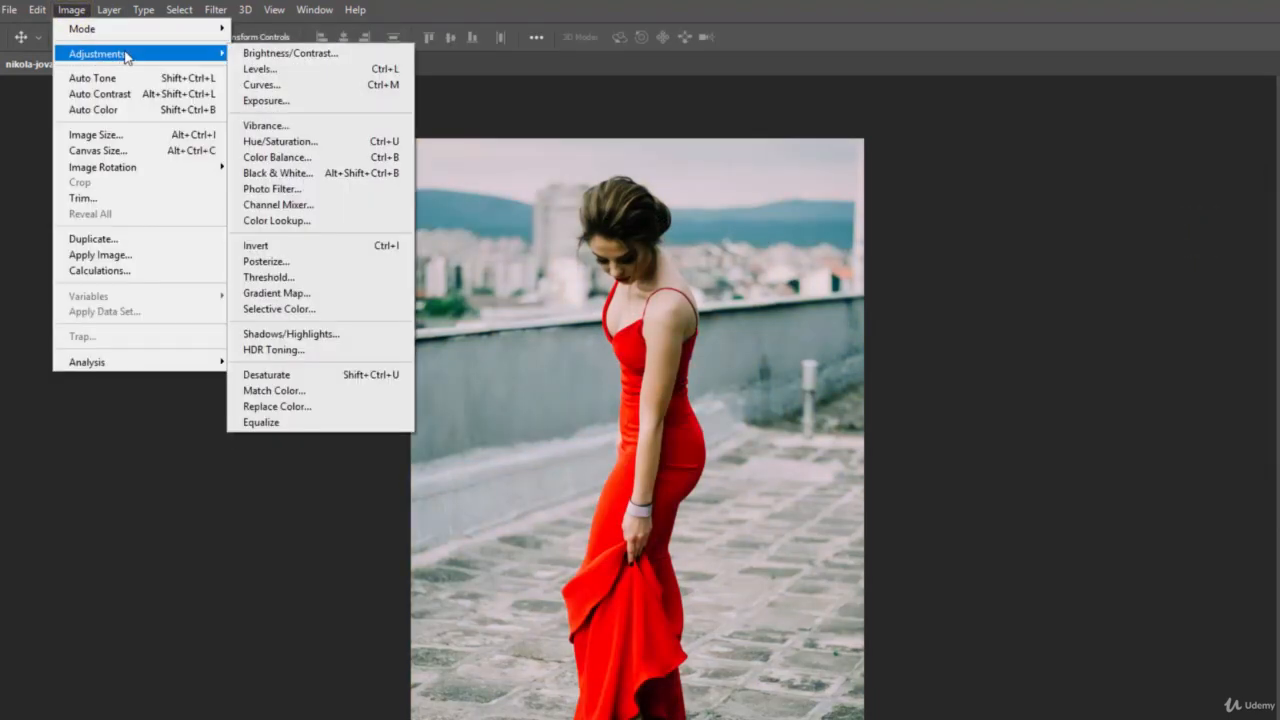
left_click(307, 84)
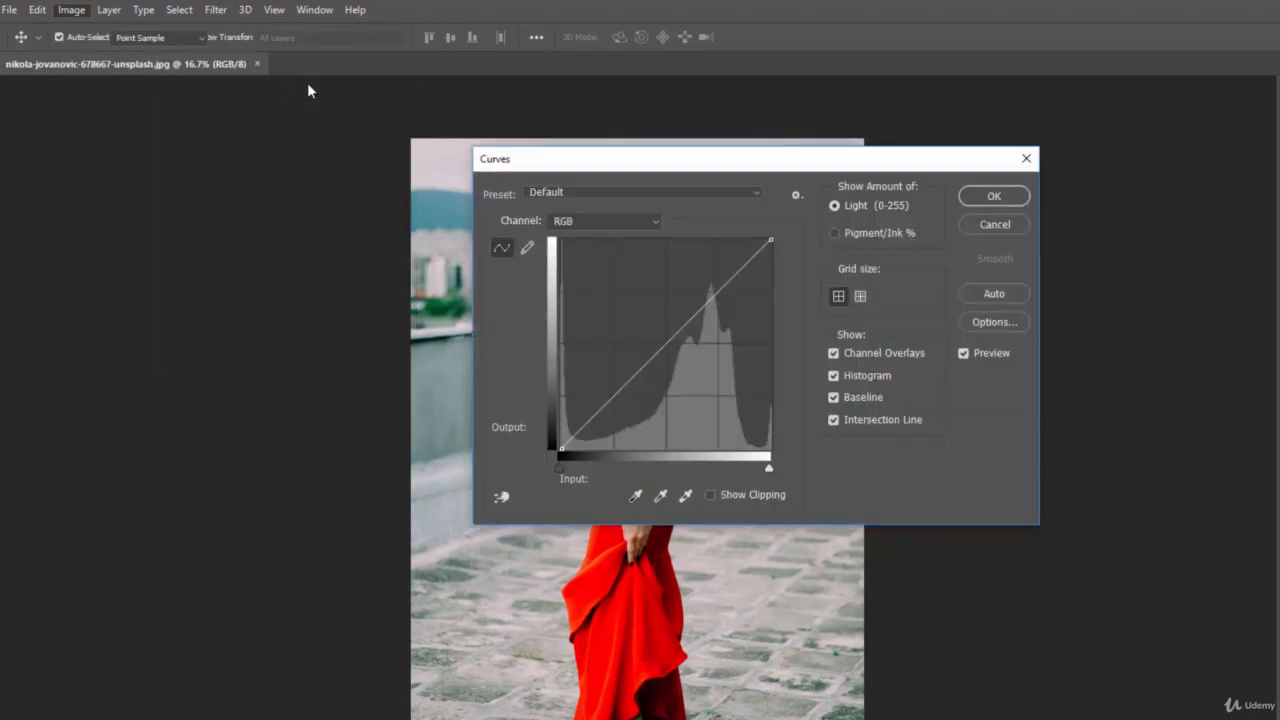
left_click_drag(656, 160, 937, 146)
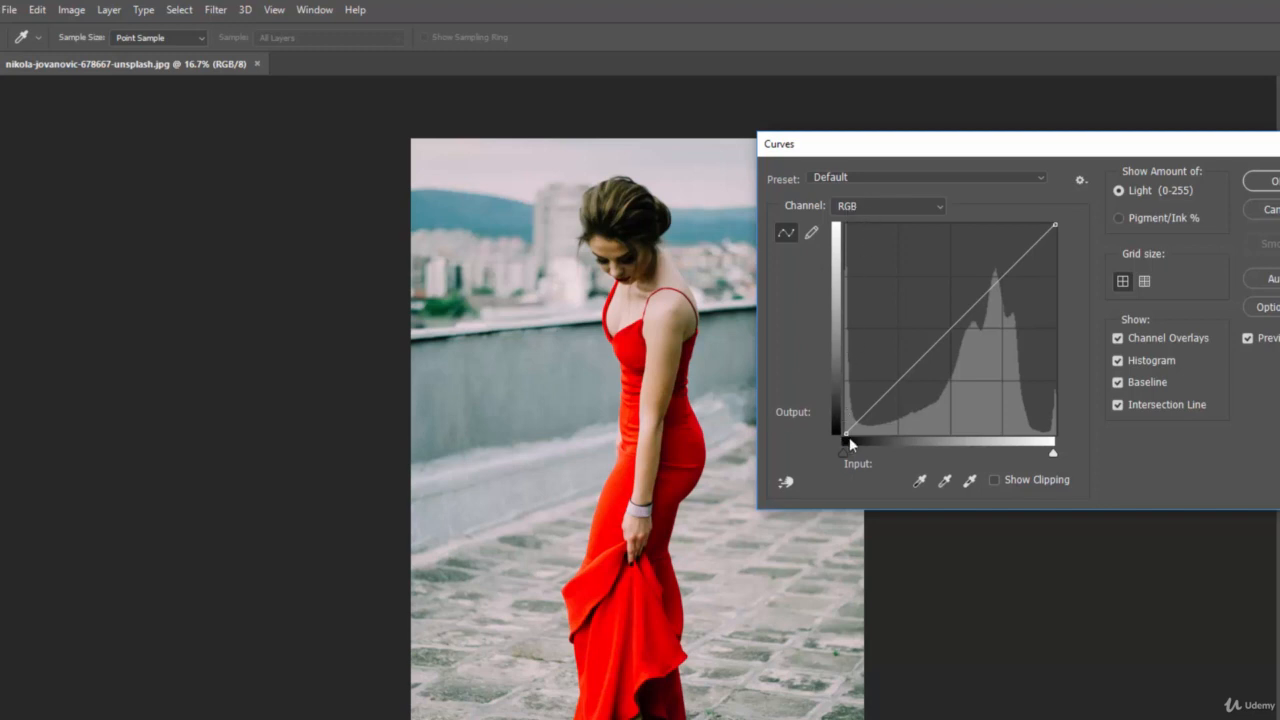
mouse_move(844, 435)
left_mouse_down()
mouse_move(830, 372)
mouse_move(848, 434)
mouse_move(954, 437)
mouse_move(846, 434)
left_mouse_up()
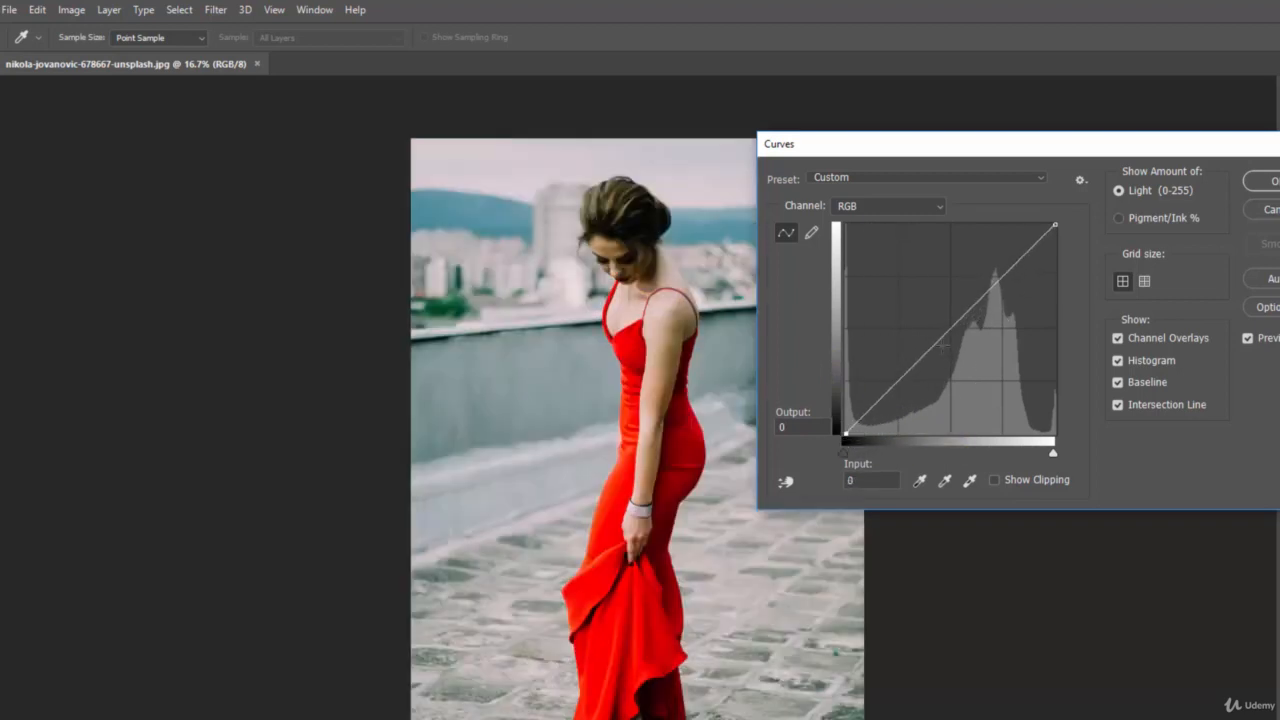
left_click_drag(946, 334, 923, 291)
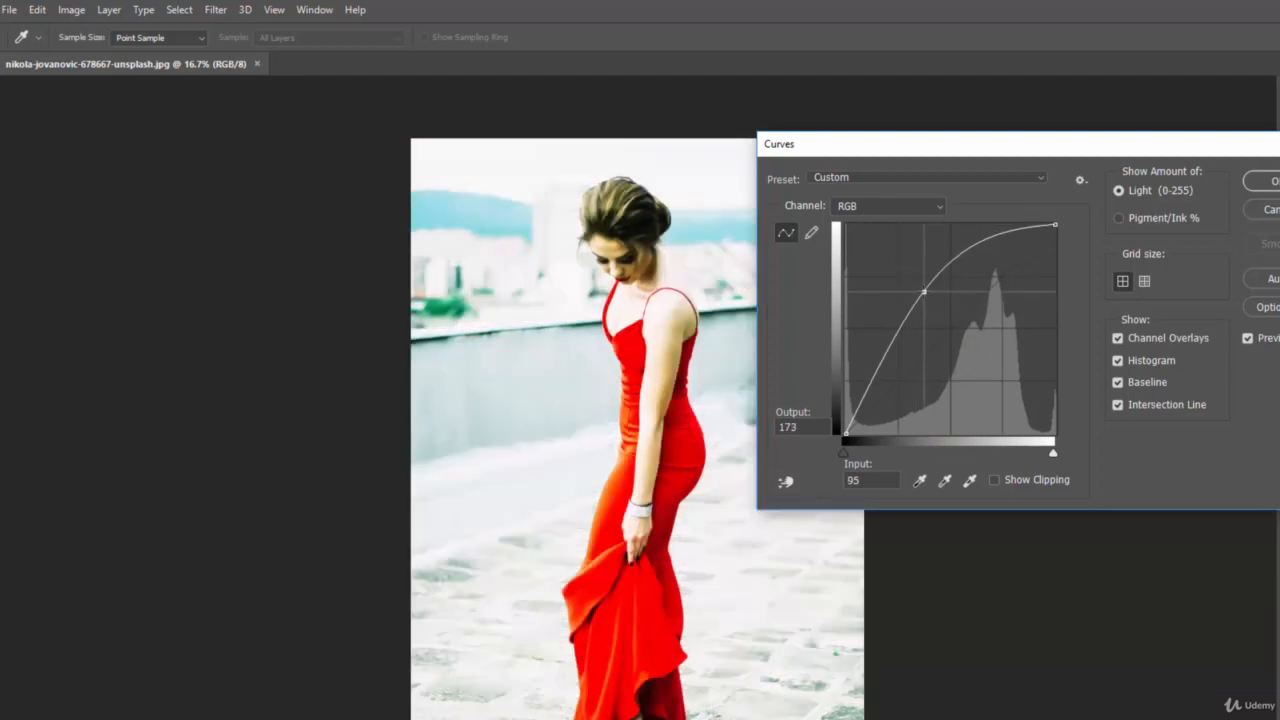
mouse_move(923, 291)
left_mouse_down()
mouse_move(970, 343)
mouse_move(979, 336)
mouse_move(972, 346)
mouse_move(924, 290)
mouse_move(930, 305)
left_mouse_up()
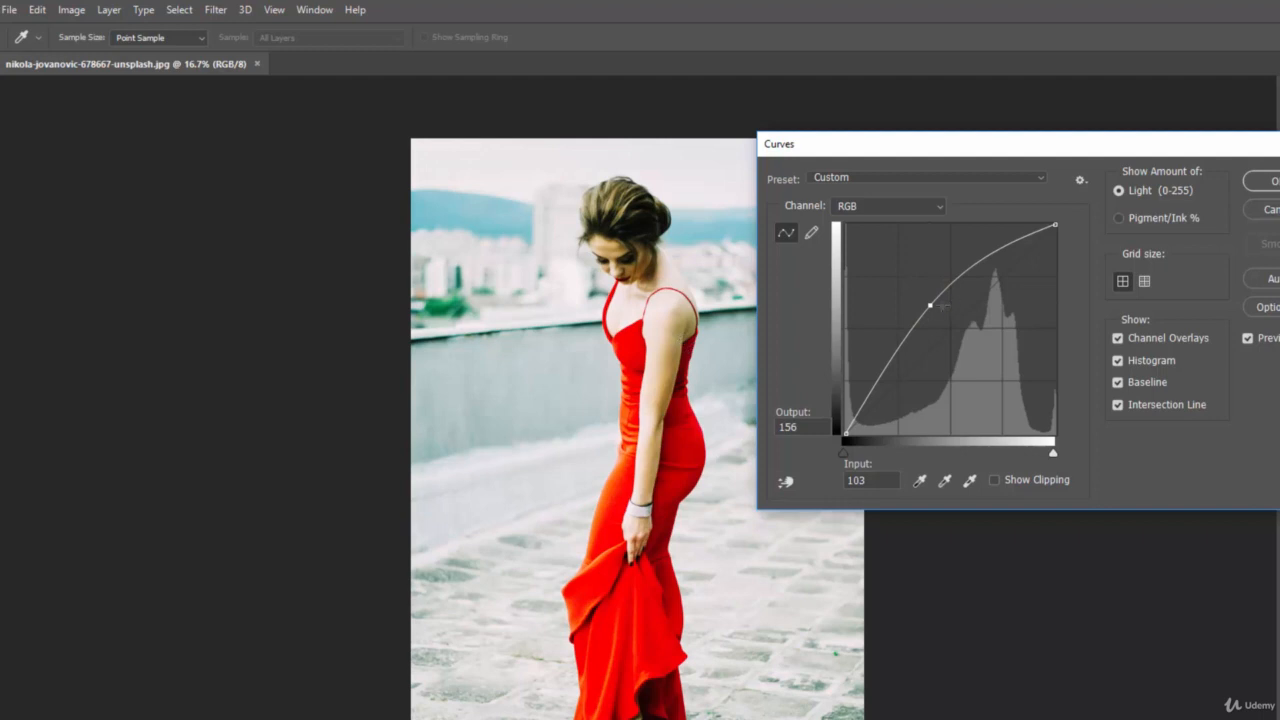
key("Delete")
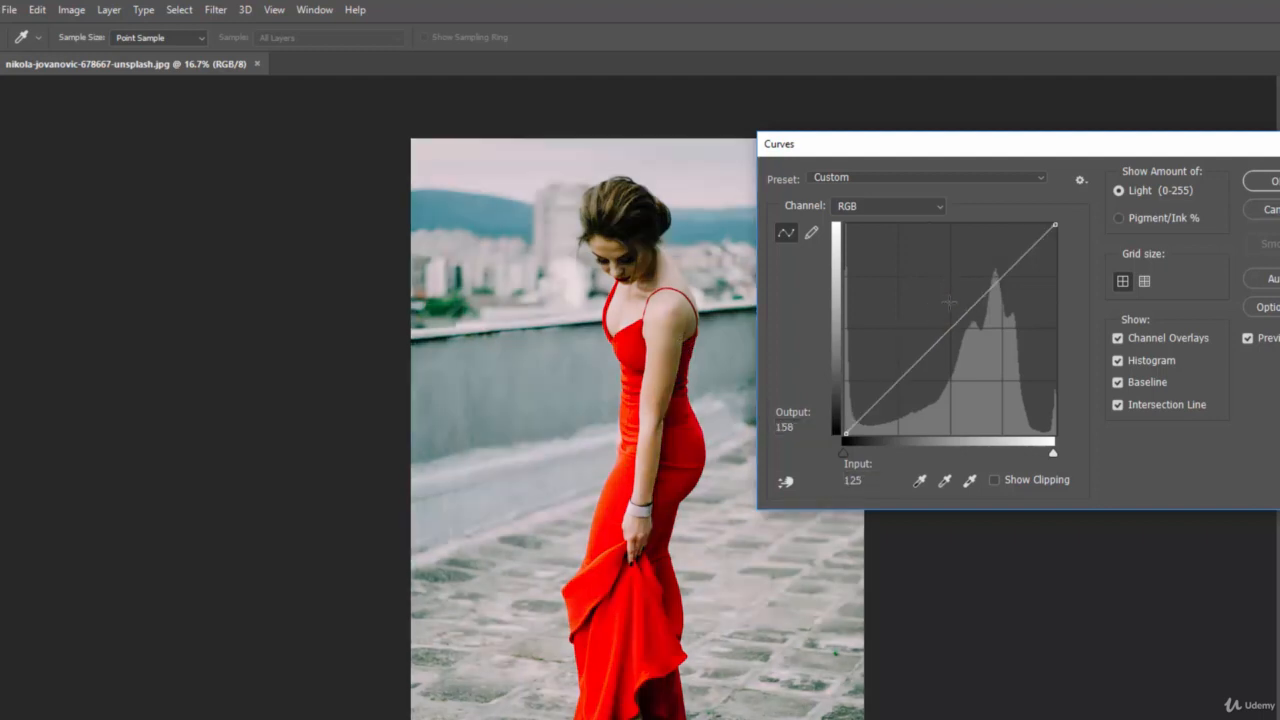
- Pull the Red channel curve down to about input 194, output 67, and cancel the Curves adjustment
left_click(909, 206)
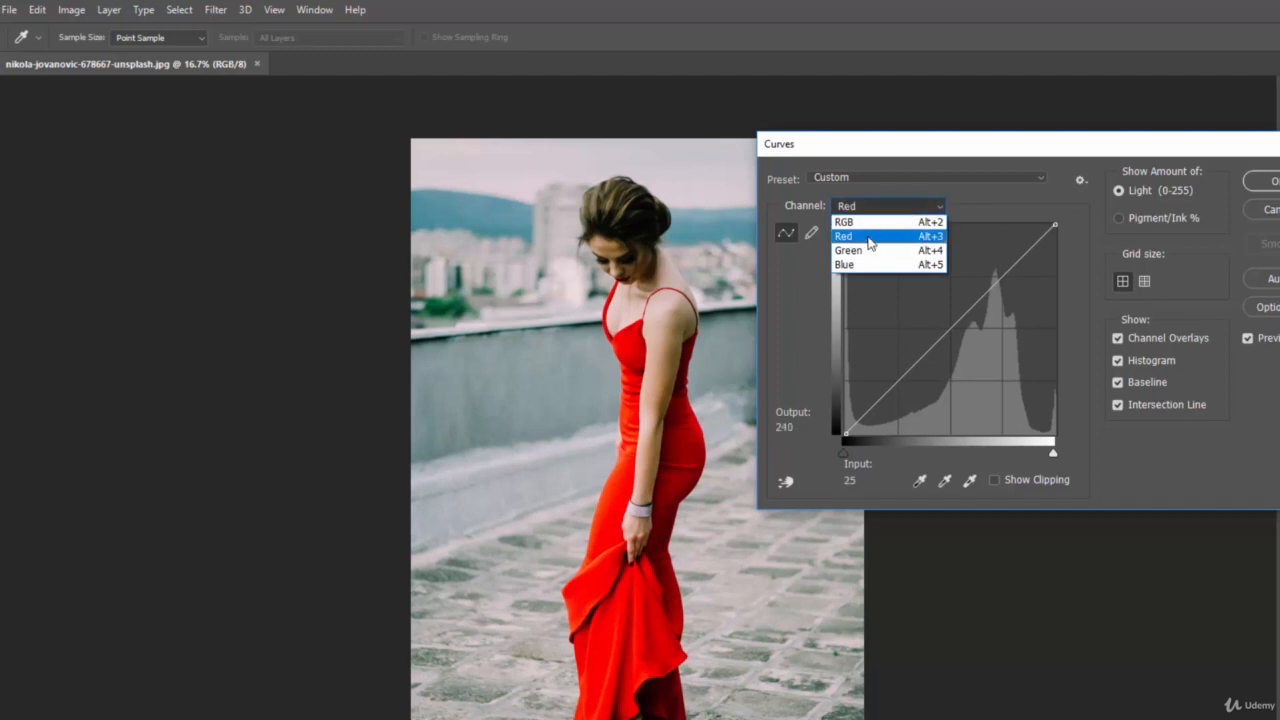
left_click(869, 241)
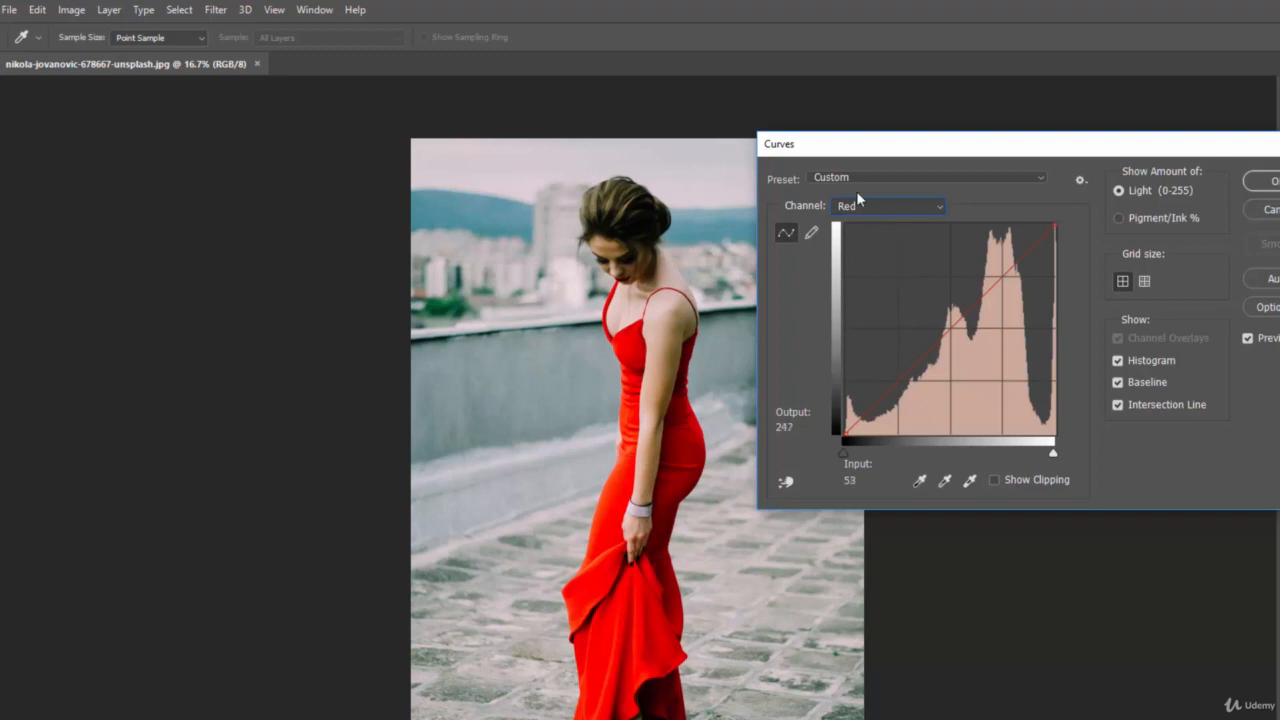
left_click(931, 350)
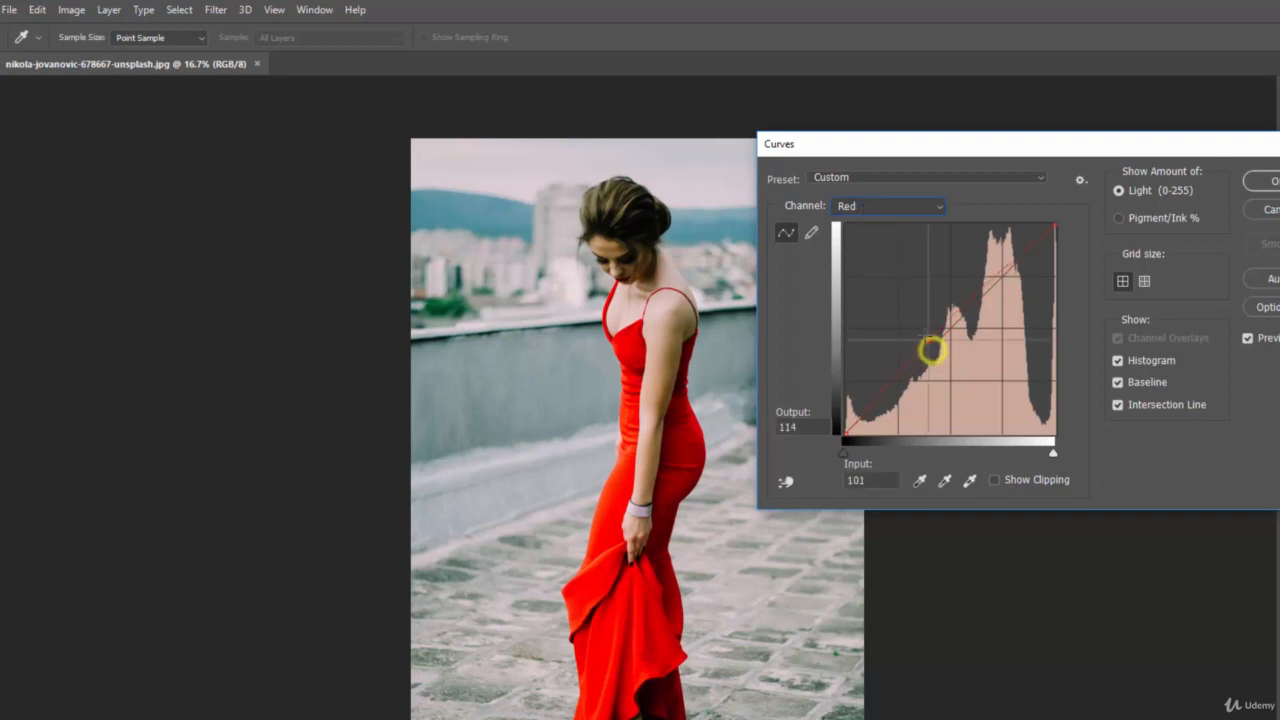
left_click_drag(931, 350, 1004, 377)
left_click(933, 295)
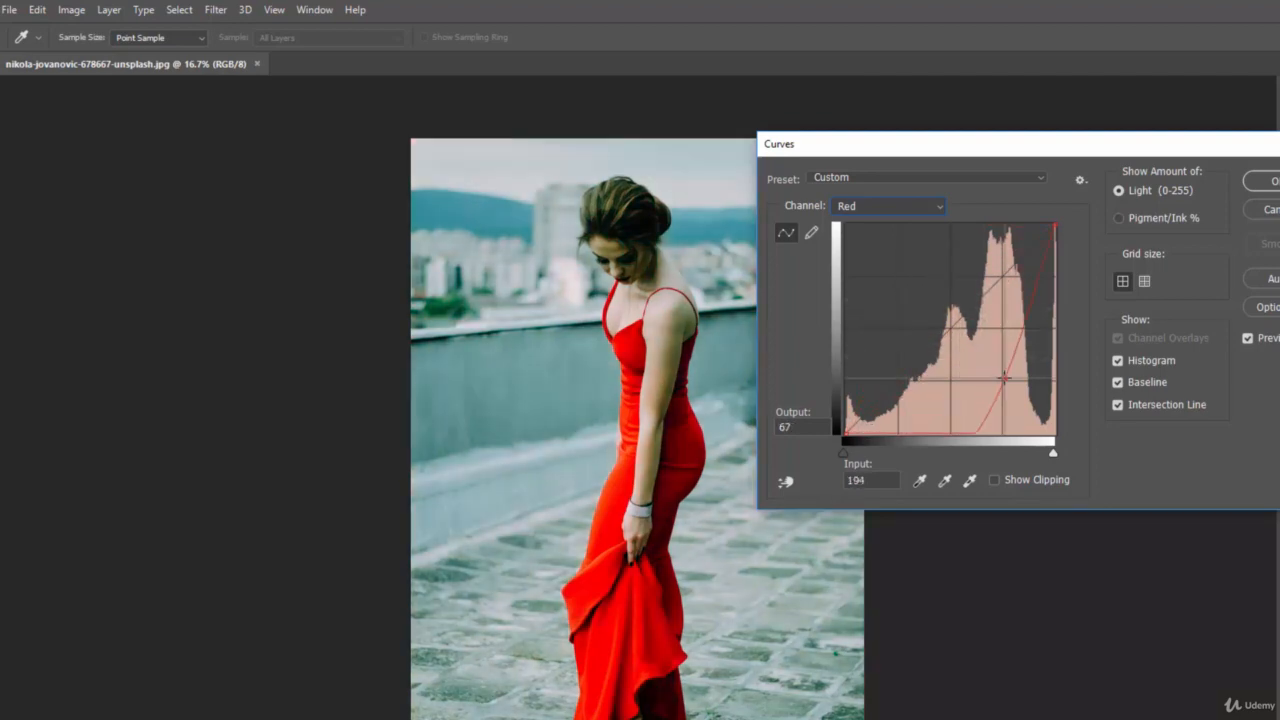
left_click(1262, 209)
- Open a Photo Filter adjustment on the photo, choose the Sepia filter and set its density to 94%
left_click(68, 10)
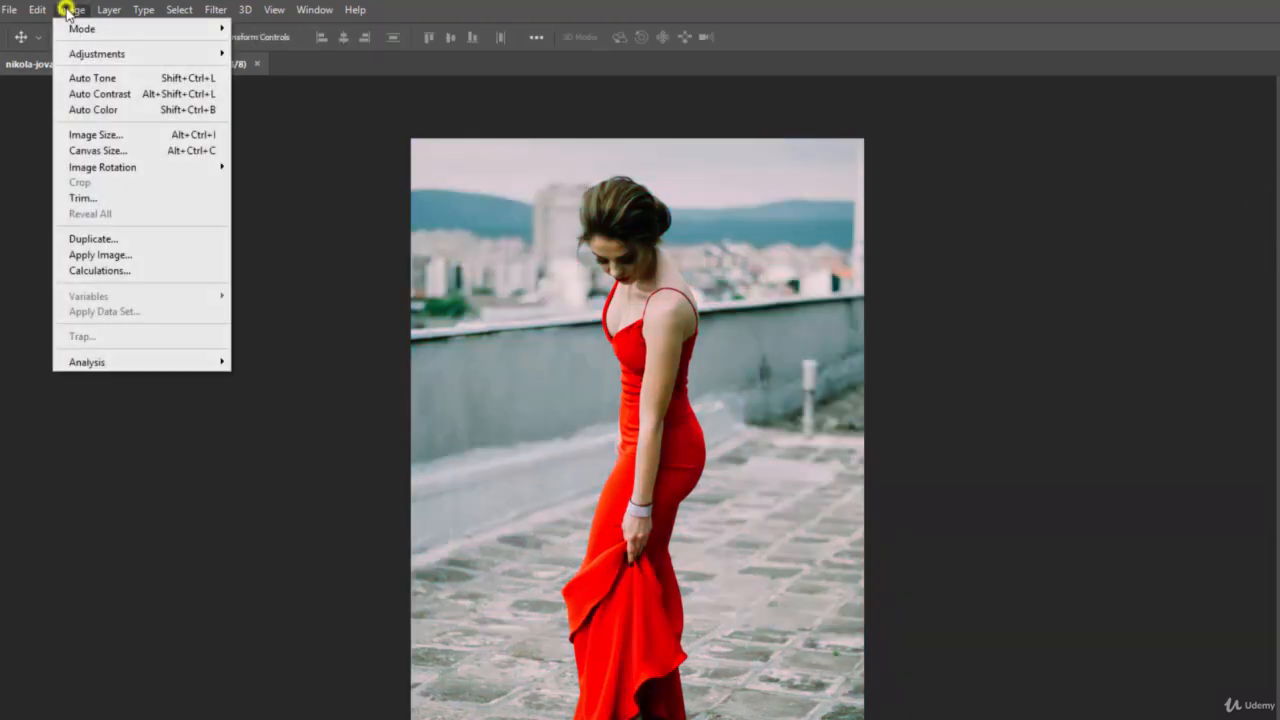
mouse_move(126, 52)
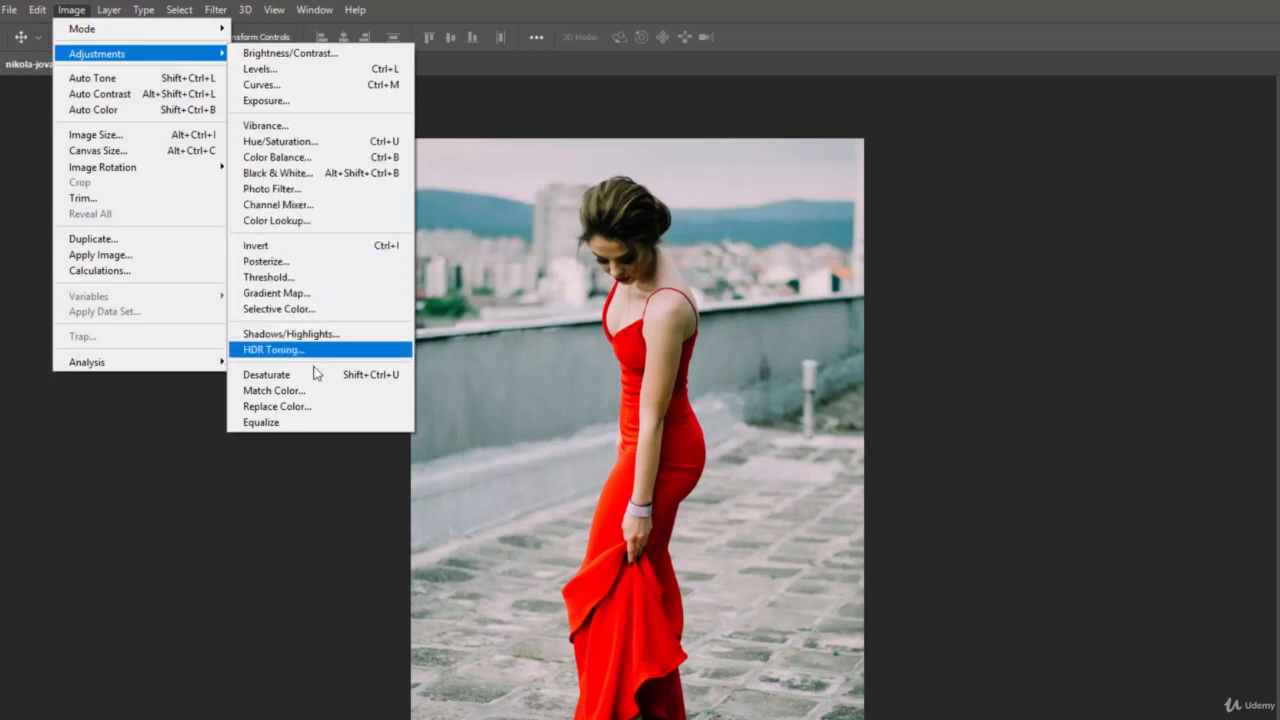
left_click(295, 190)
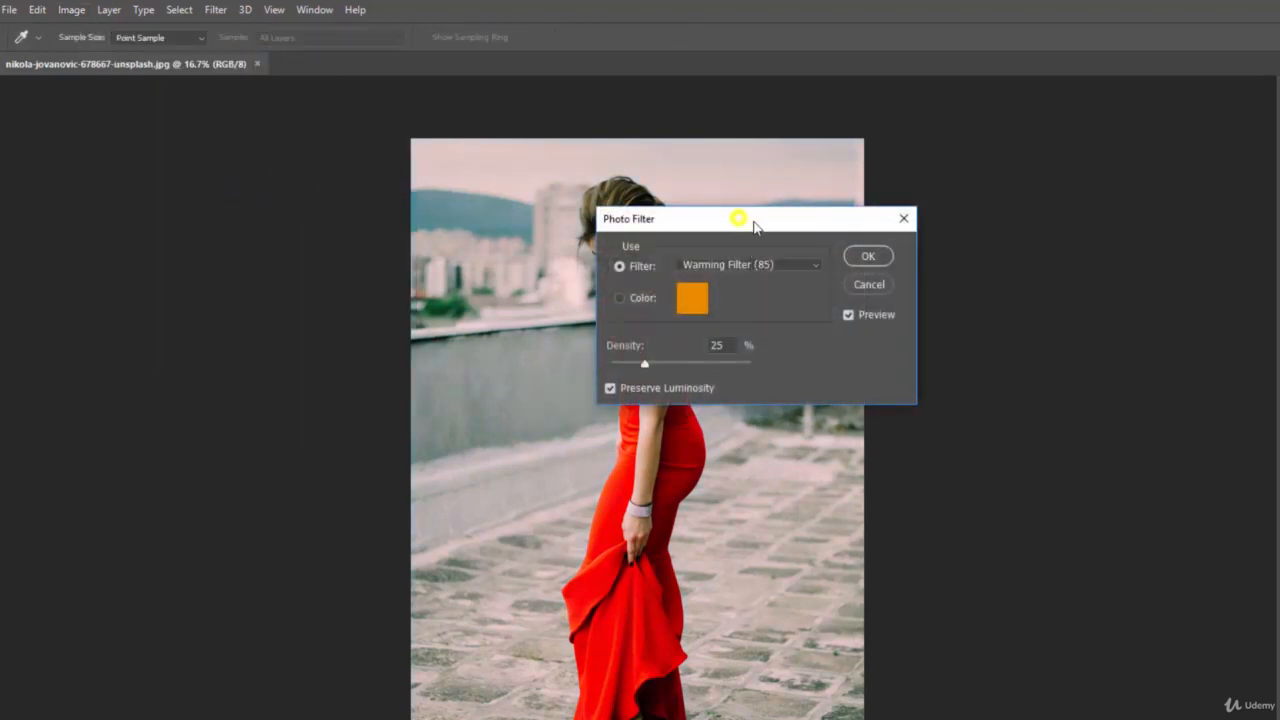
left_click_drag(740, 219, 1007, 152)
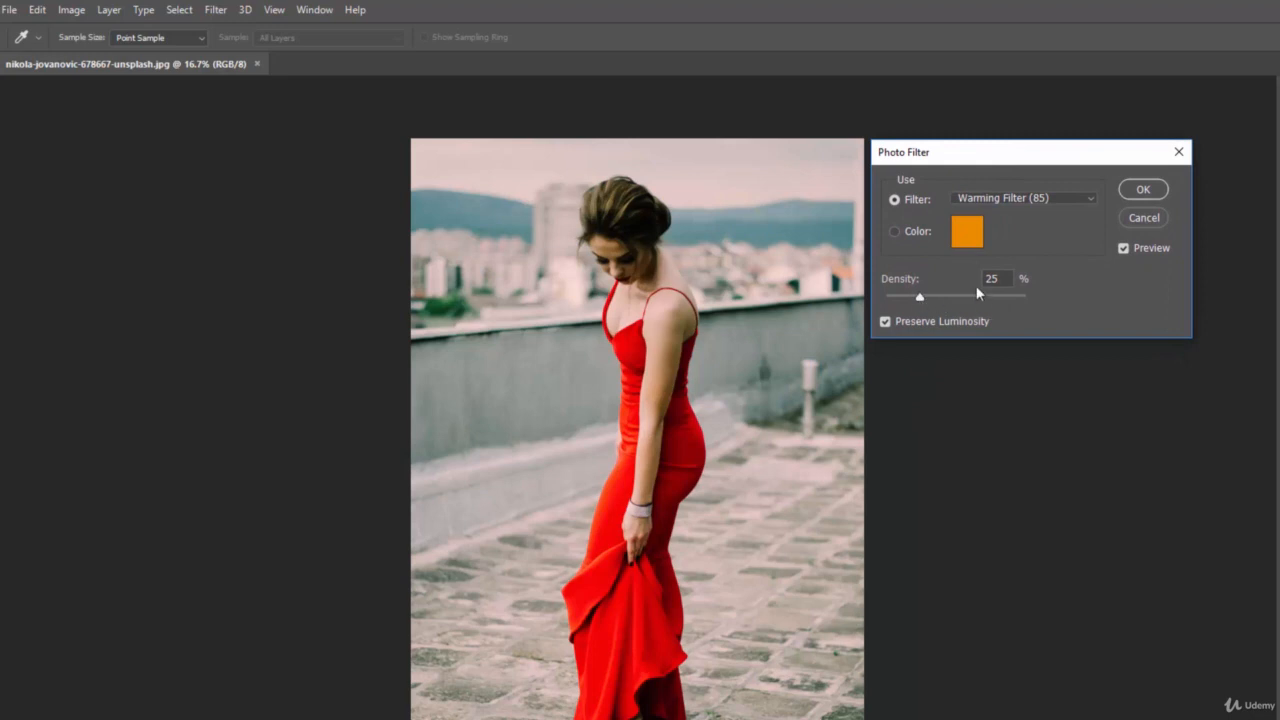
left_click(993, 199)
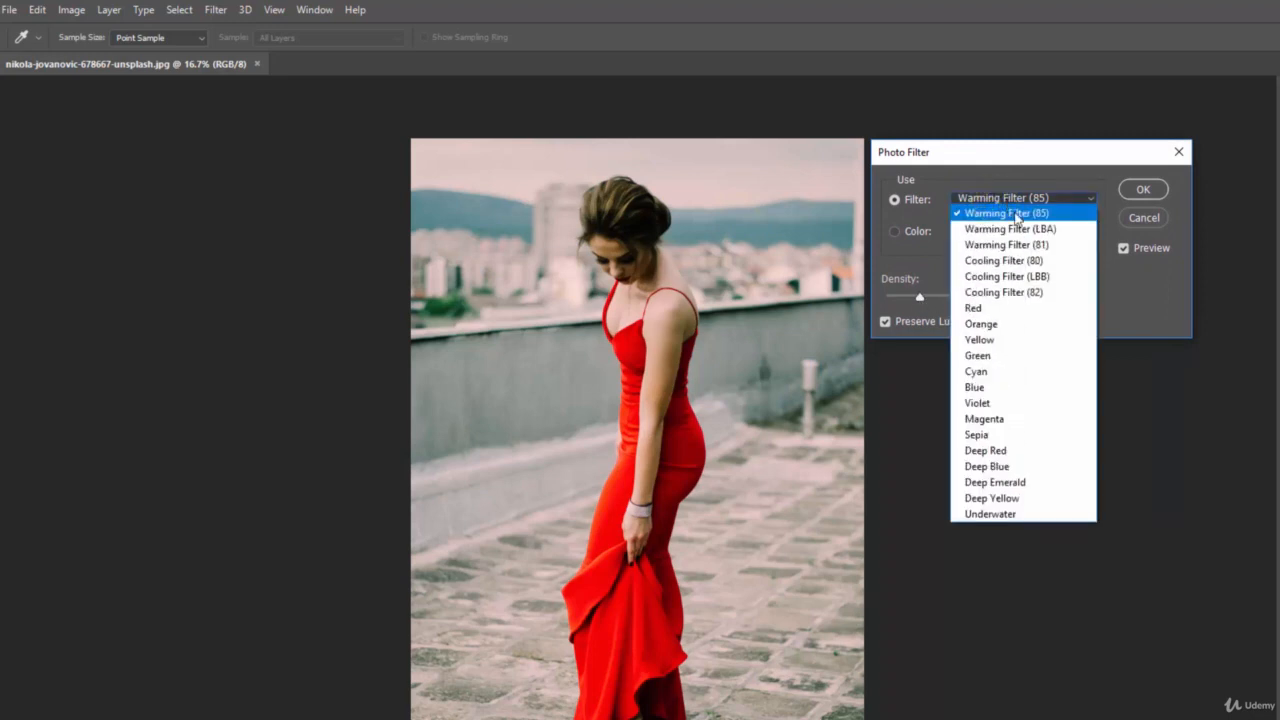
left_click(1021, 435)
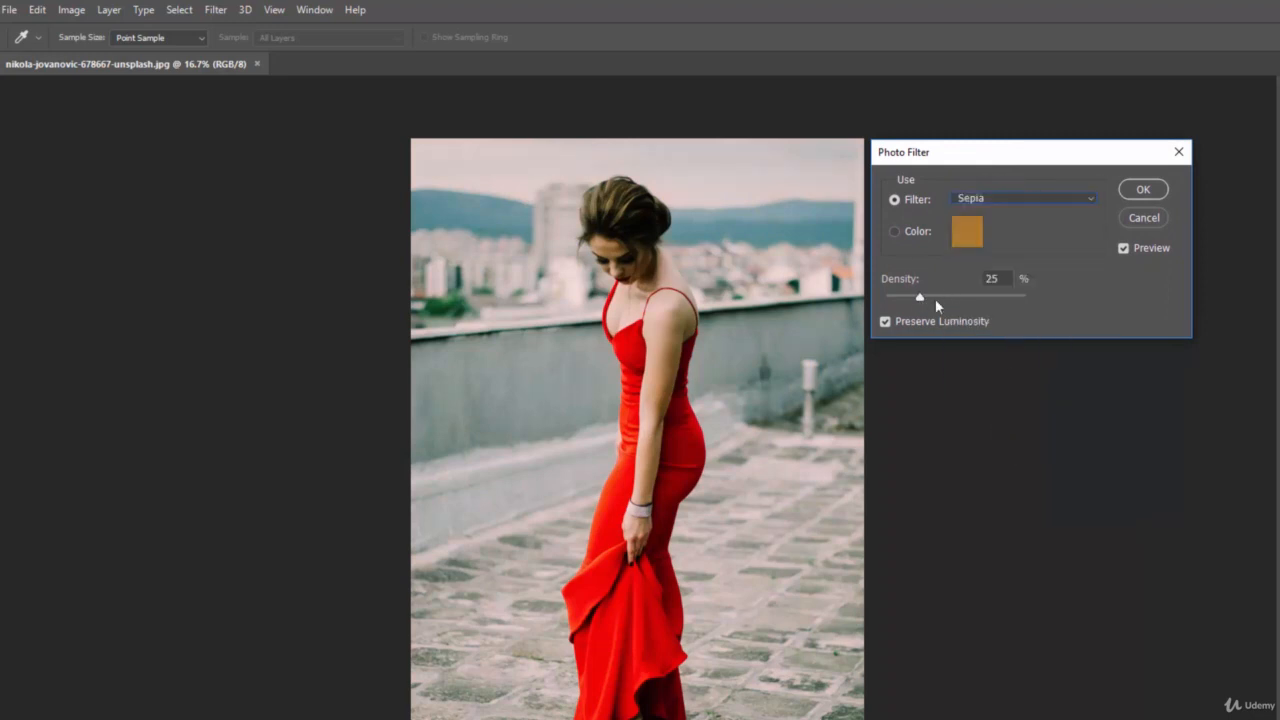
left_click_drag(919, 302, 979, 313)
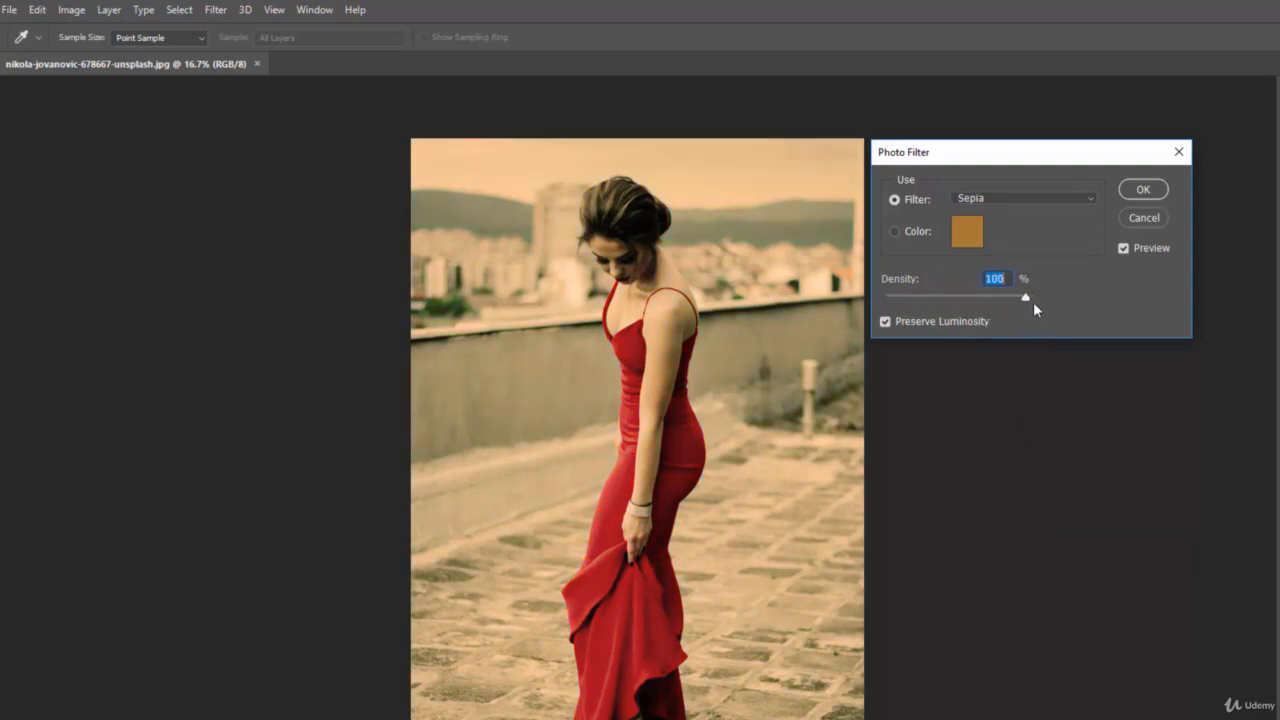
mouse_move(1000, 300)
left_mouse_down()
mouse_move(891, 291)
mouse_move(995, 310)
left_mouse_up()
- Switch the Photo Filter to Blue and lower its density to 56%
left_click(998, 195)
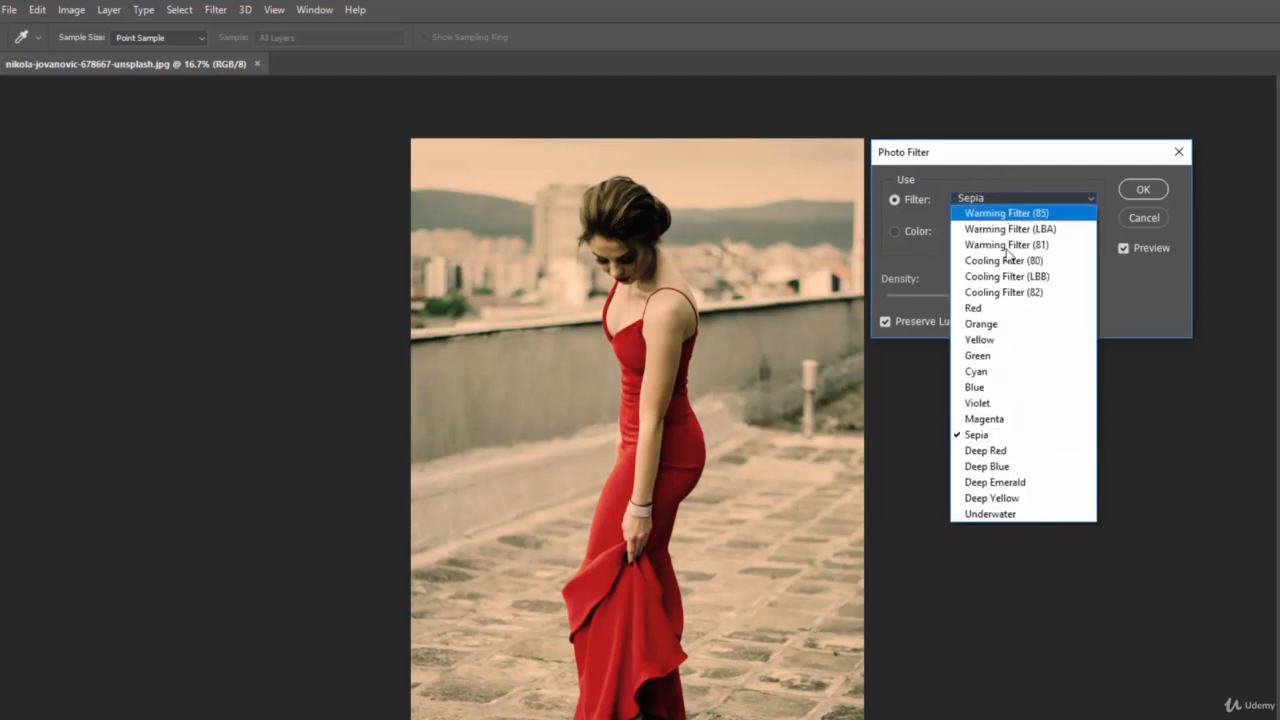
key("Escape")
left_click(993, 396)
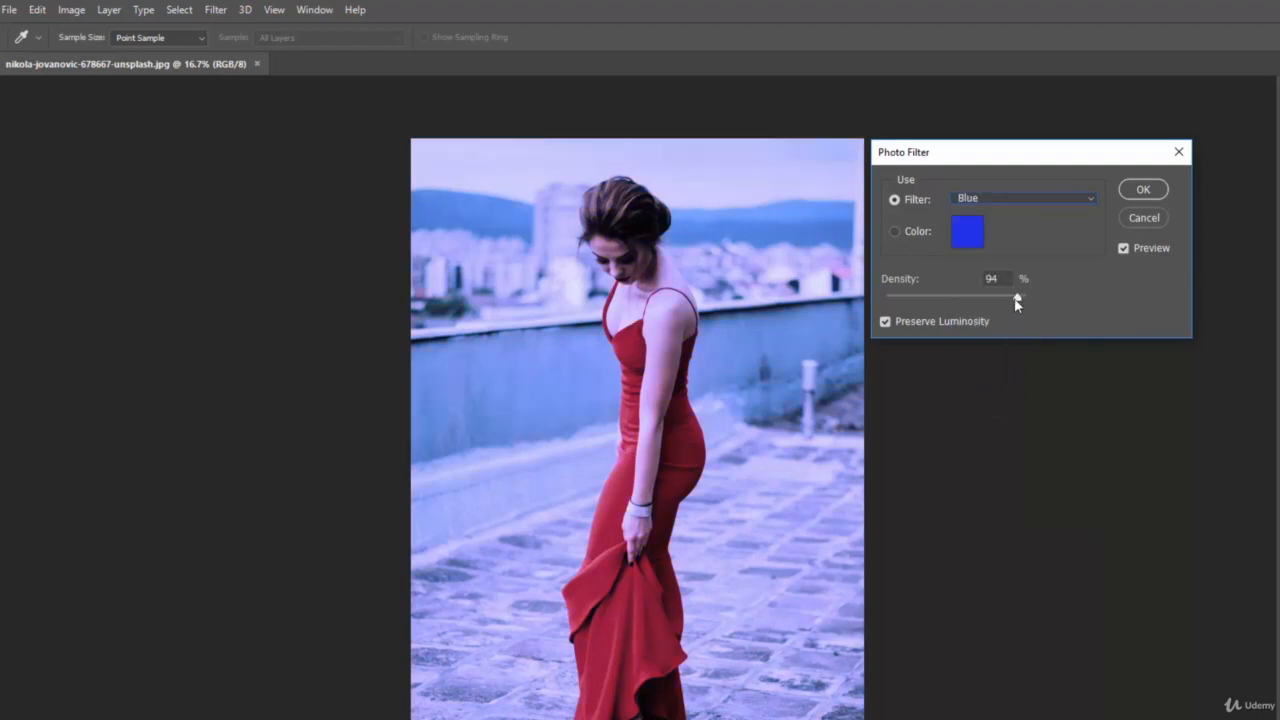
left_click_drag(1016, 297, 964, 299)
- Change the filter to Warming Filter (85) with a lower density, apply it to the photo, and undo it
left_click(993, 199)
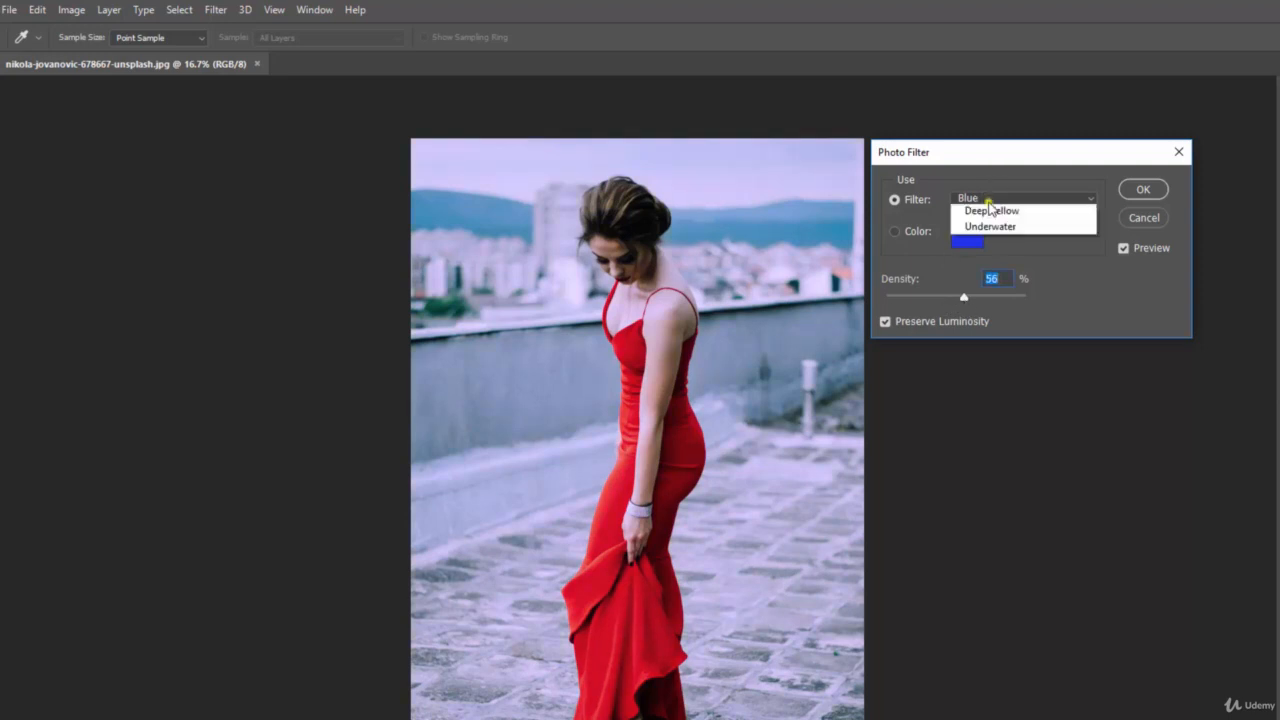
left_click(991, 214)
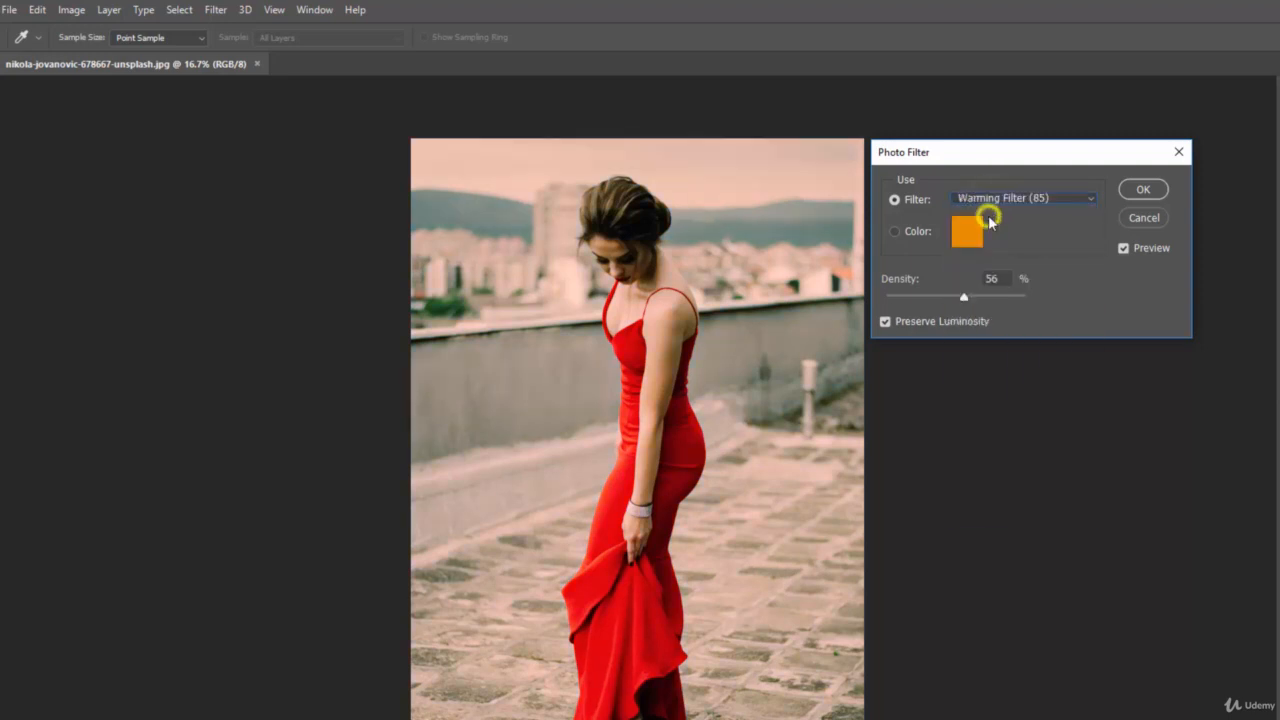
left_click_drag(898, 299, 935, 303)
left_click(1141, 190)
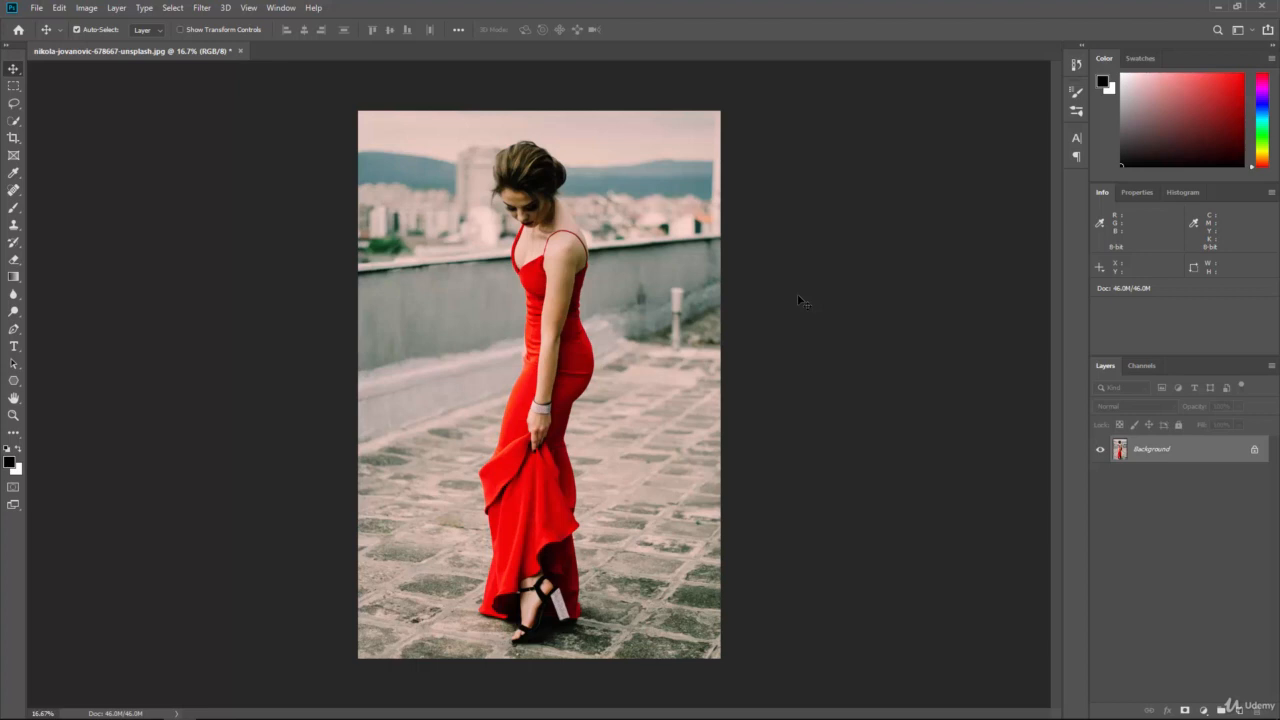
key("ctrl+z")
- Convert the Background into a regular layer named Original
double_click(1152, 450)
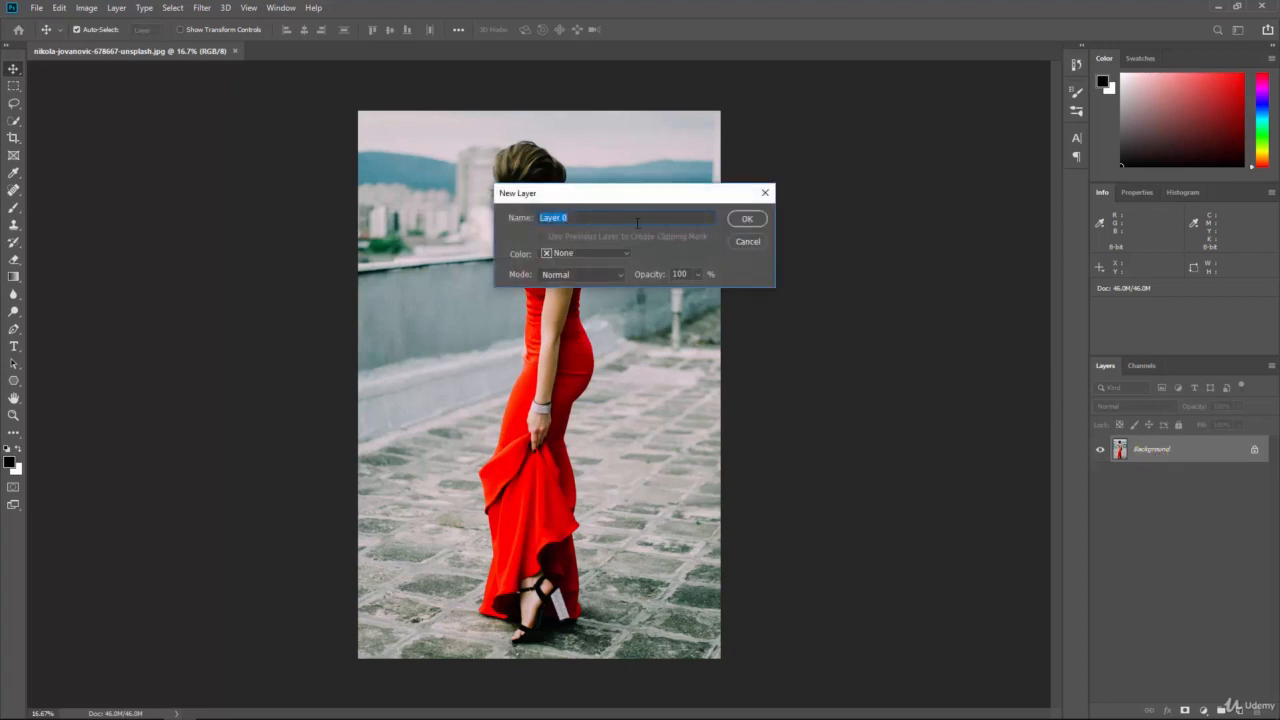
type("Original")
key("Return")
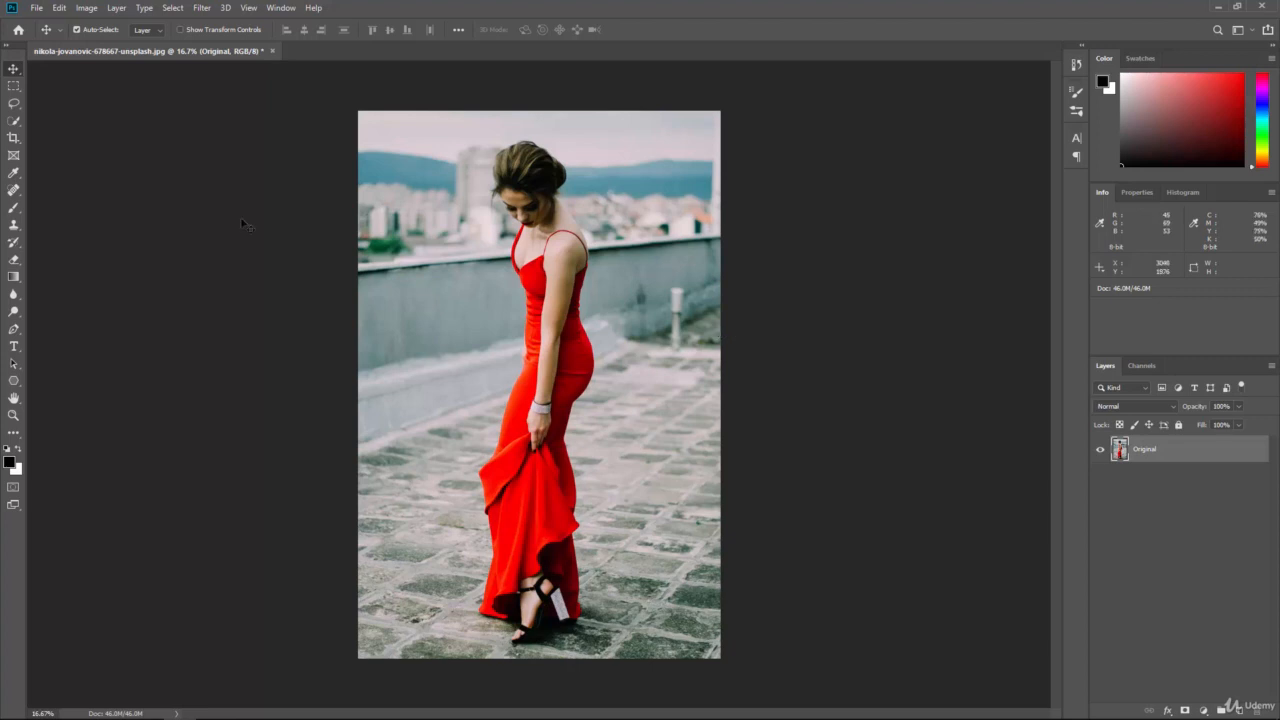
- Save the document as a Photoshop file named Woman in Red Dress with Maximize Compatibility on
left_click(40, 9)
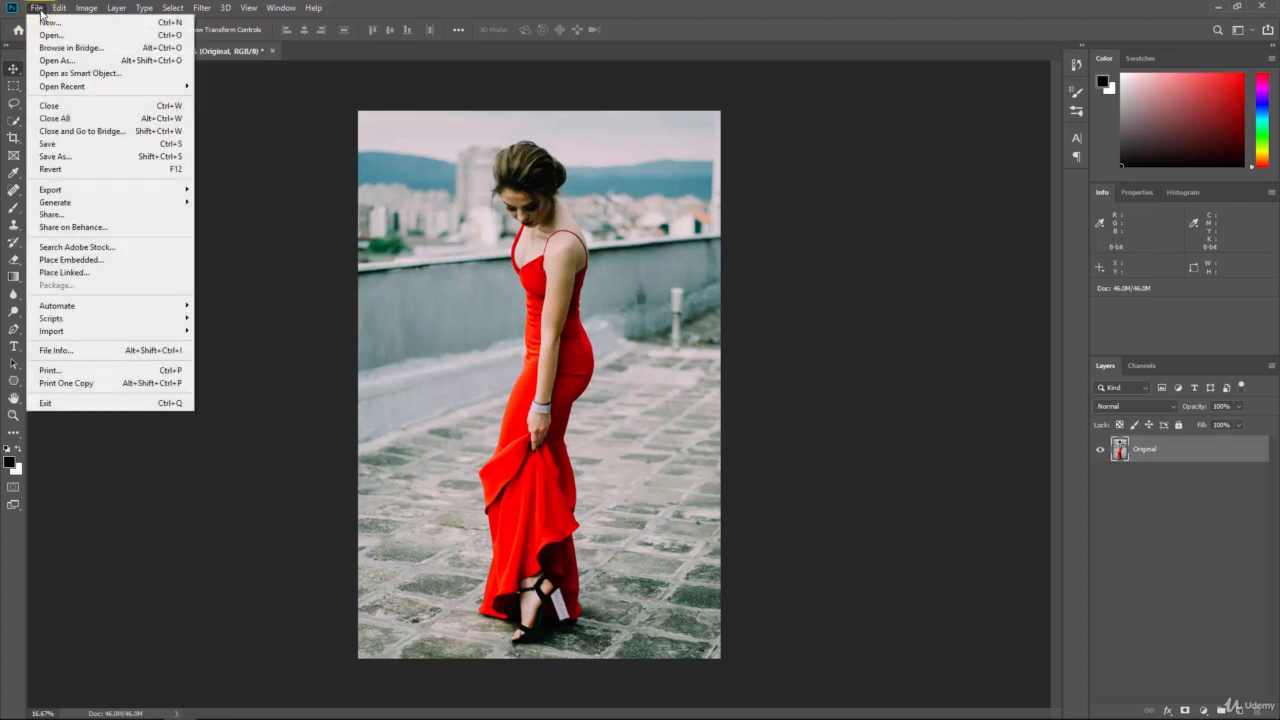
left_click(81, 146)
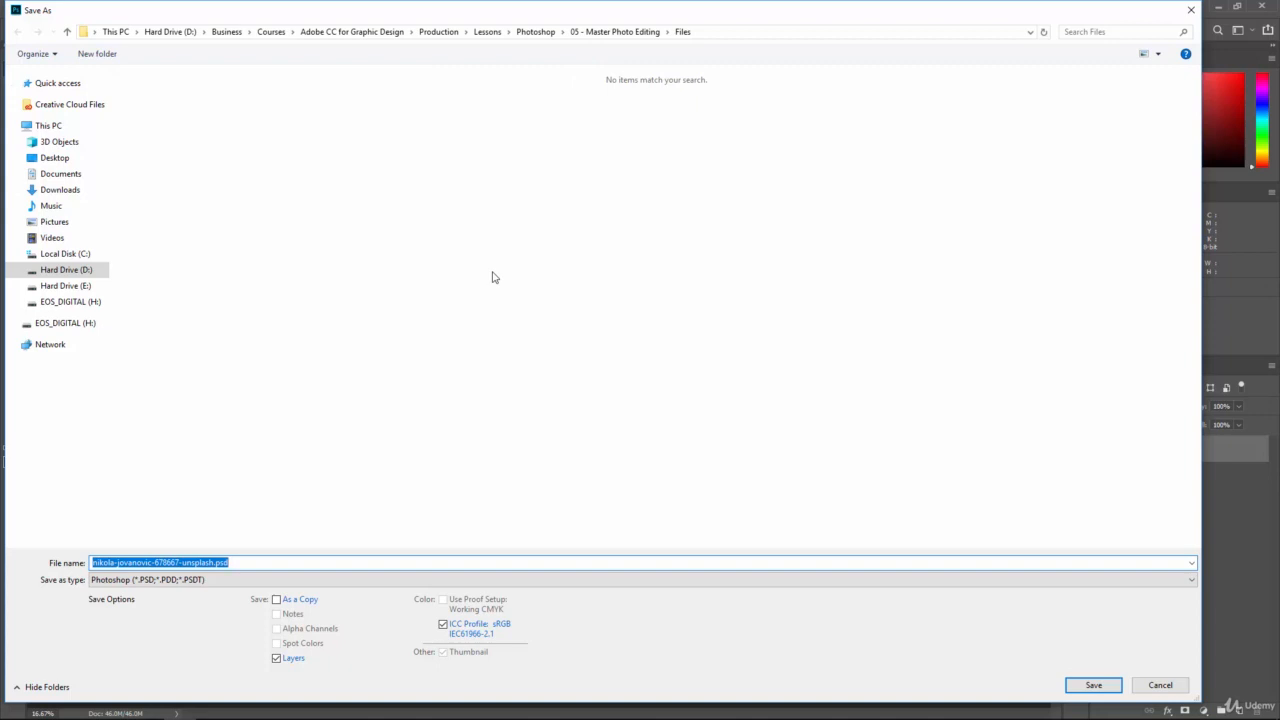
type("Woman in Red")
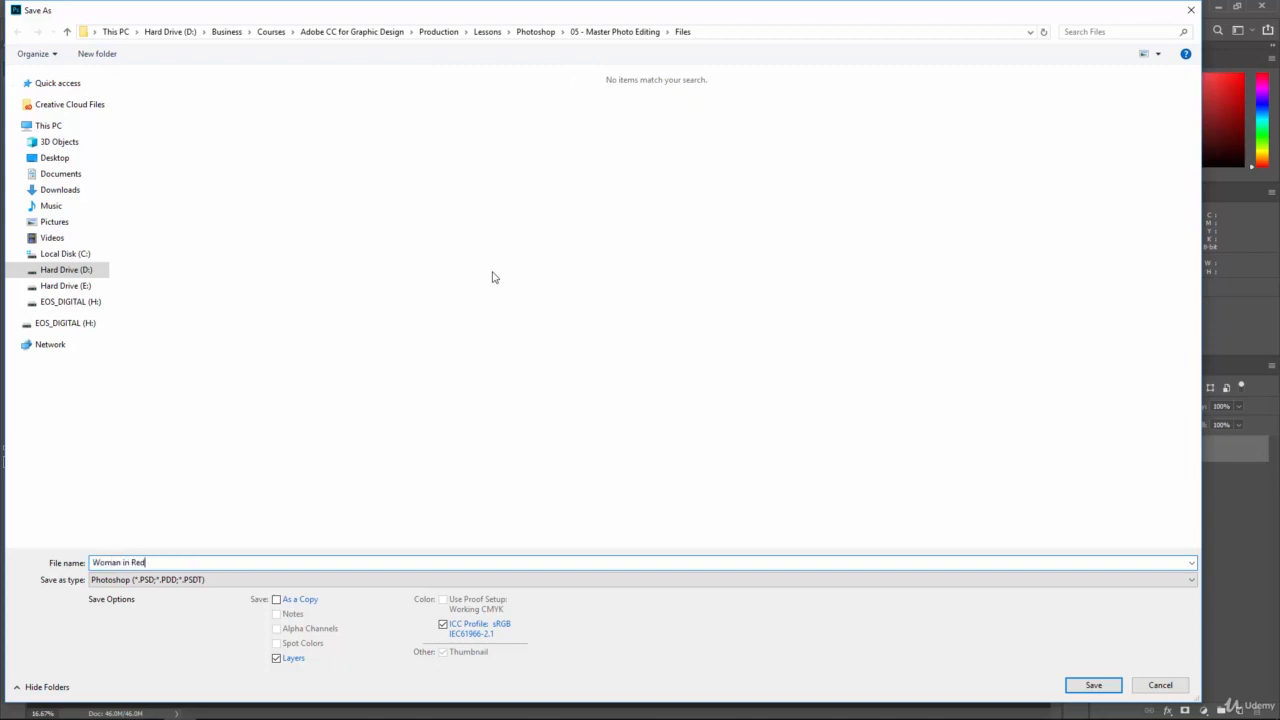
type(" Dress")
key("Return")
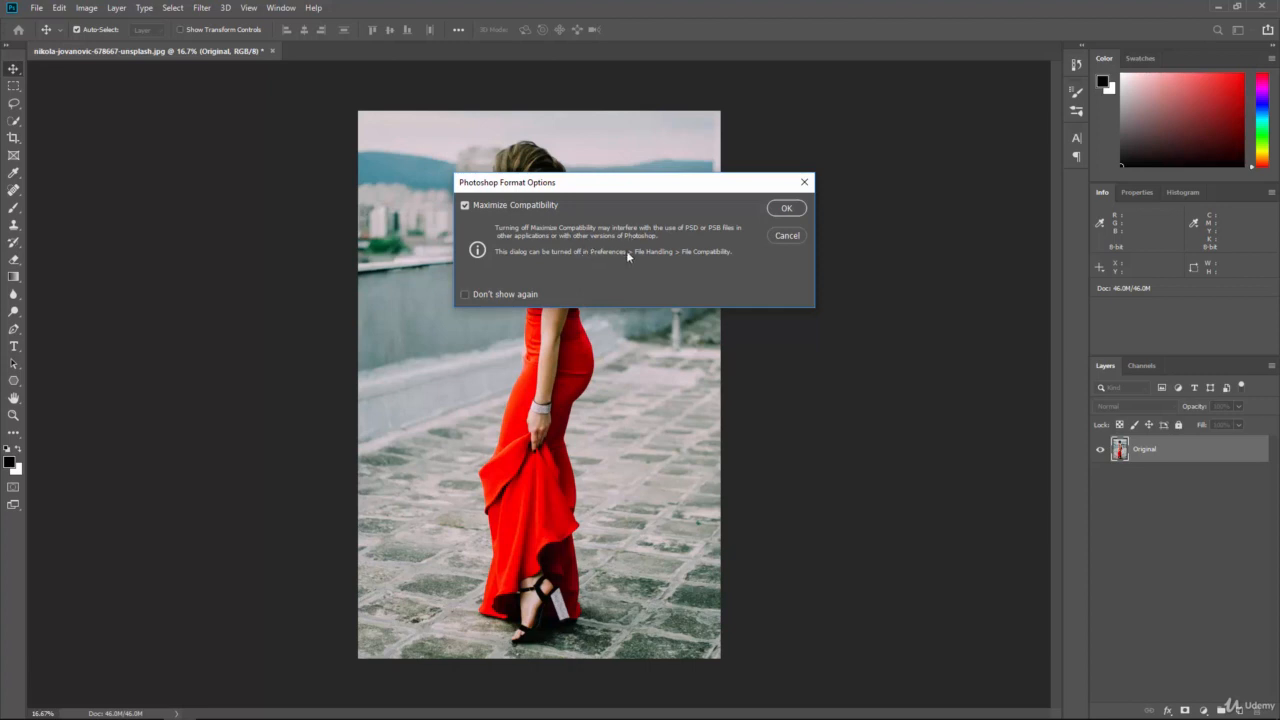
left_click(785, 208)
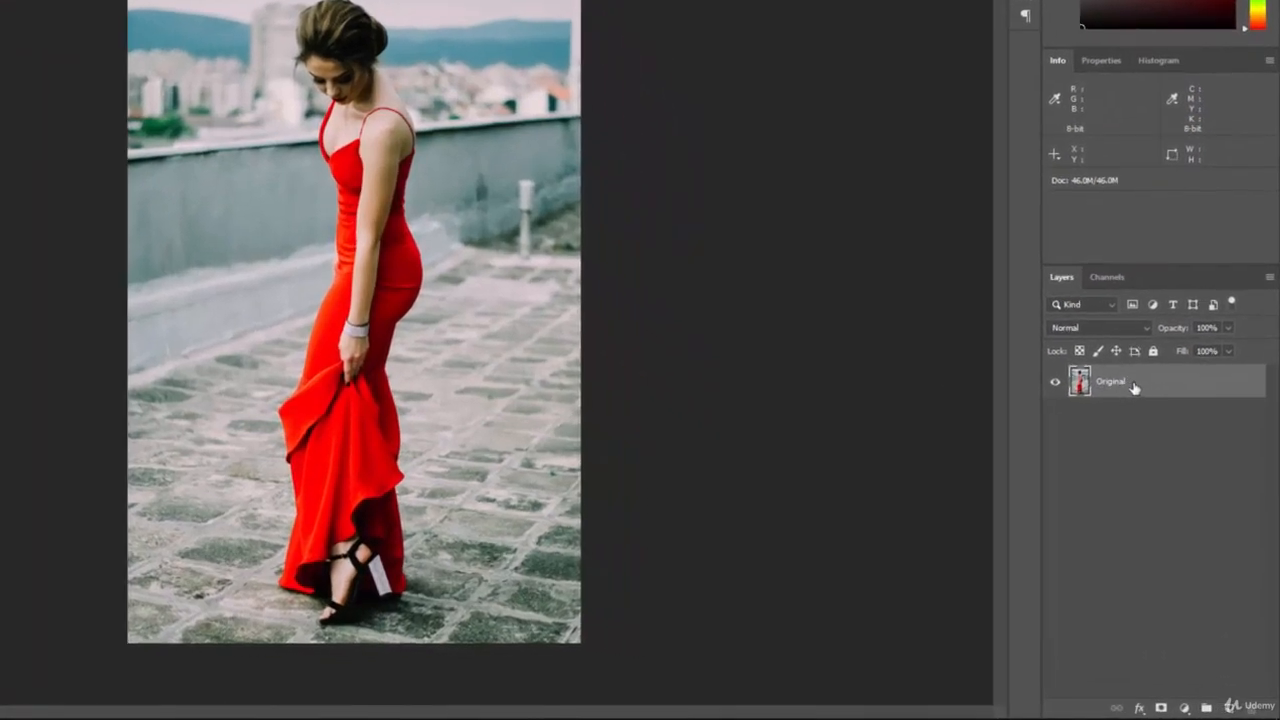
- Duplicate the Original layer and rename the copy Woman in Red Dress
left_click(1143, 380)
left_click_drag(1153, 389, 1230, 706)
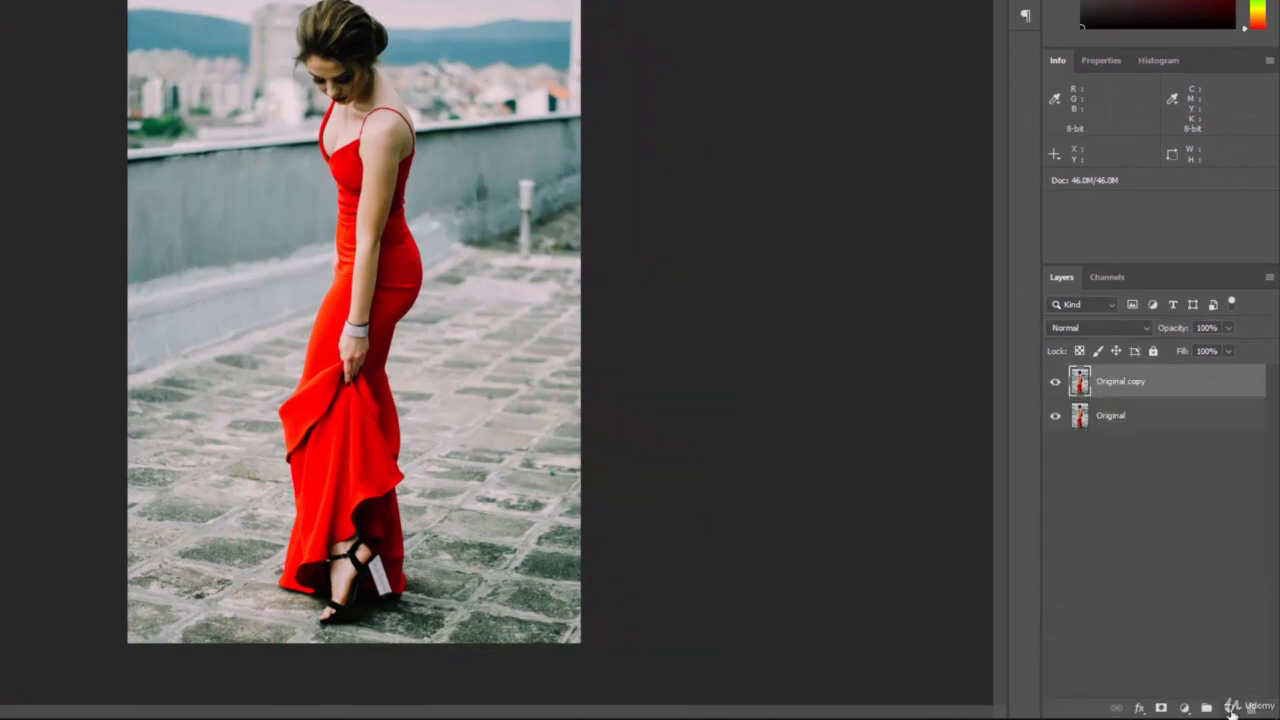
double_click(1120, 381)
type("Woman in Red Dress")
key("Return")
- Lock the Original layer and hide it
left_click(1143, 420)
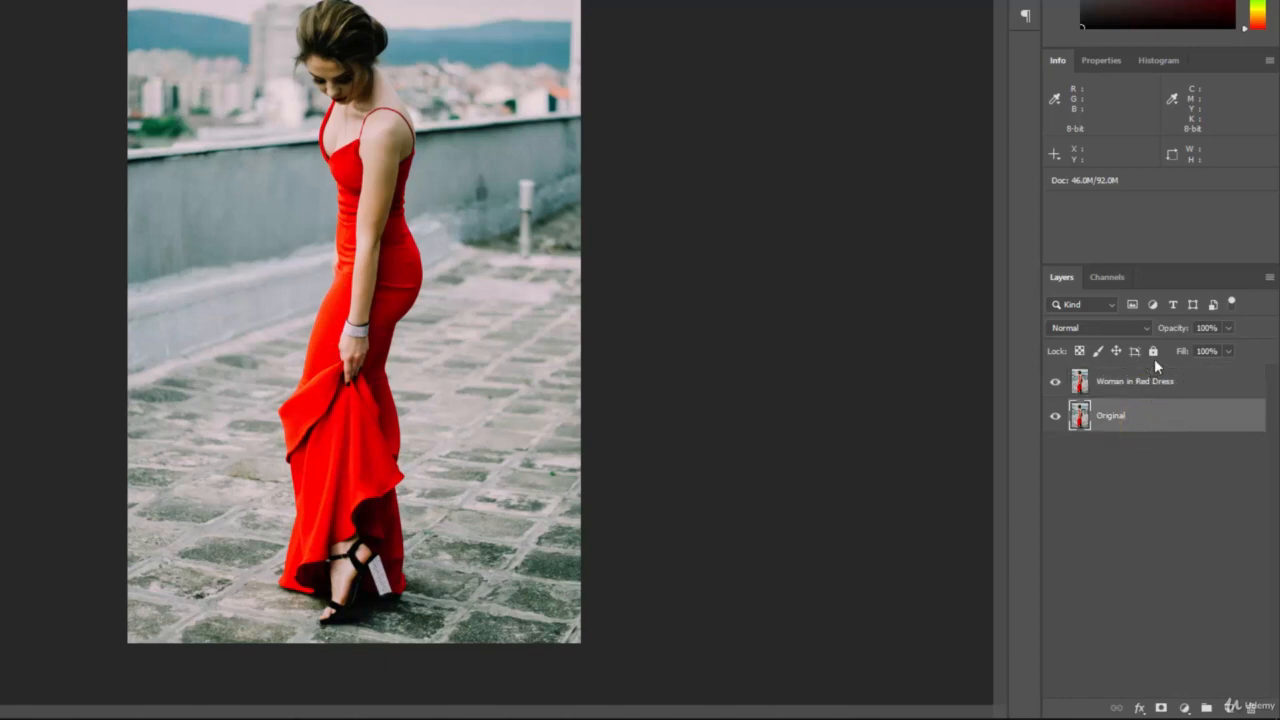
left_click(1153, 351)
left_click(1055, 415)
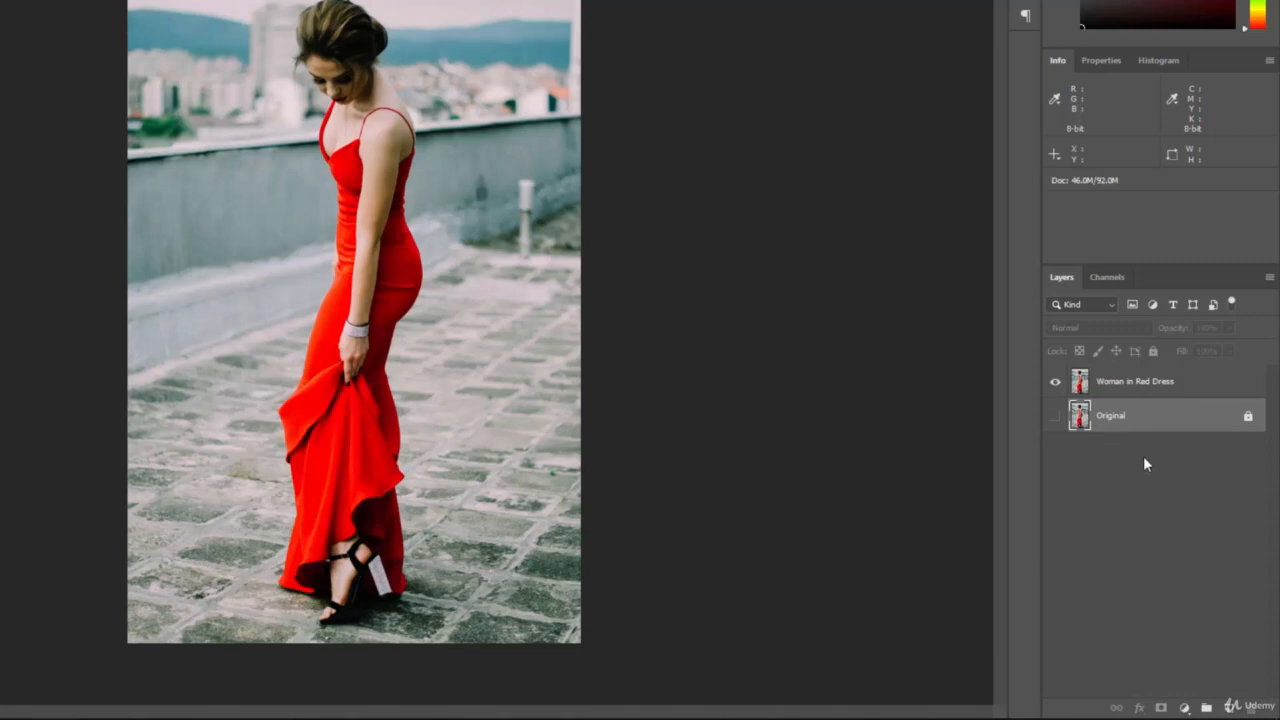
- Compare the two photo layers by toggling their visibility, leaving only Woman in Red Dress shown
left_click(1055, 381)
left_click(1055, 415)
left_click(1055, 415)
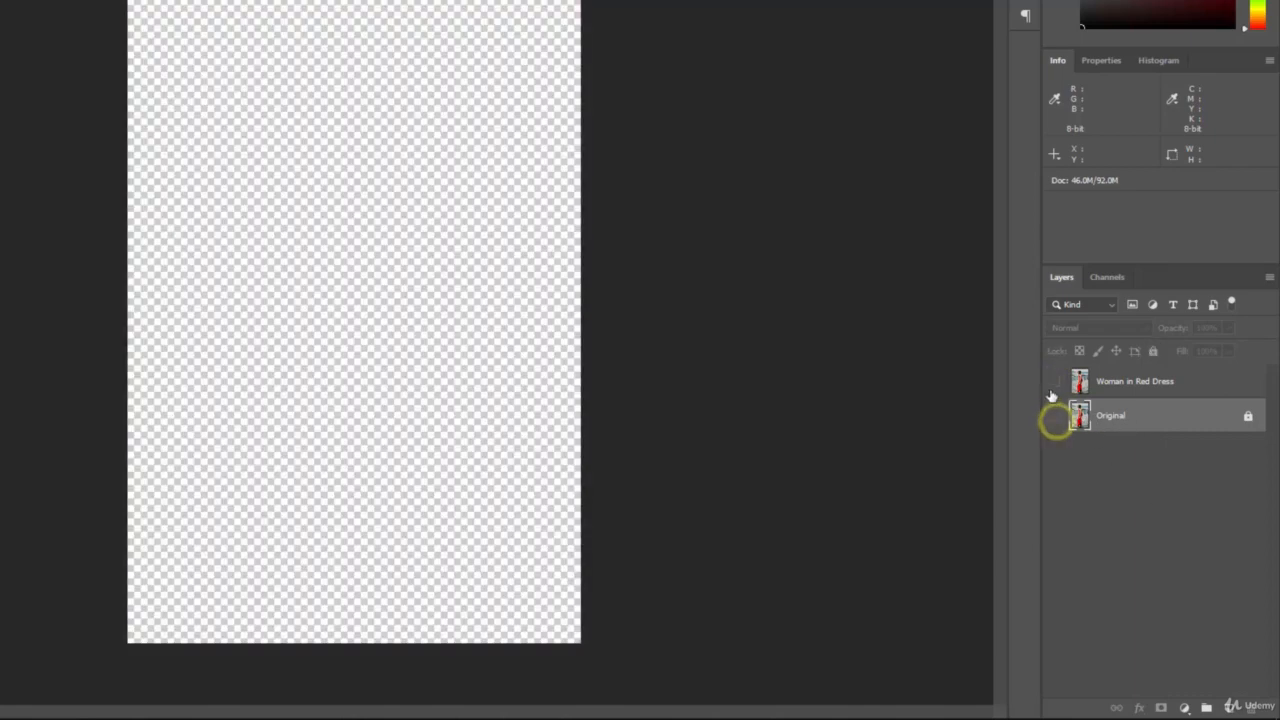
left_click(1055, 386)
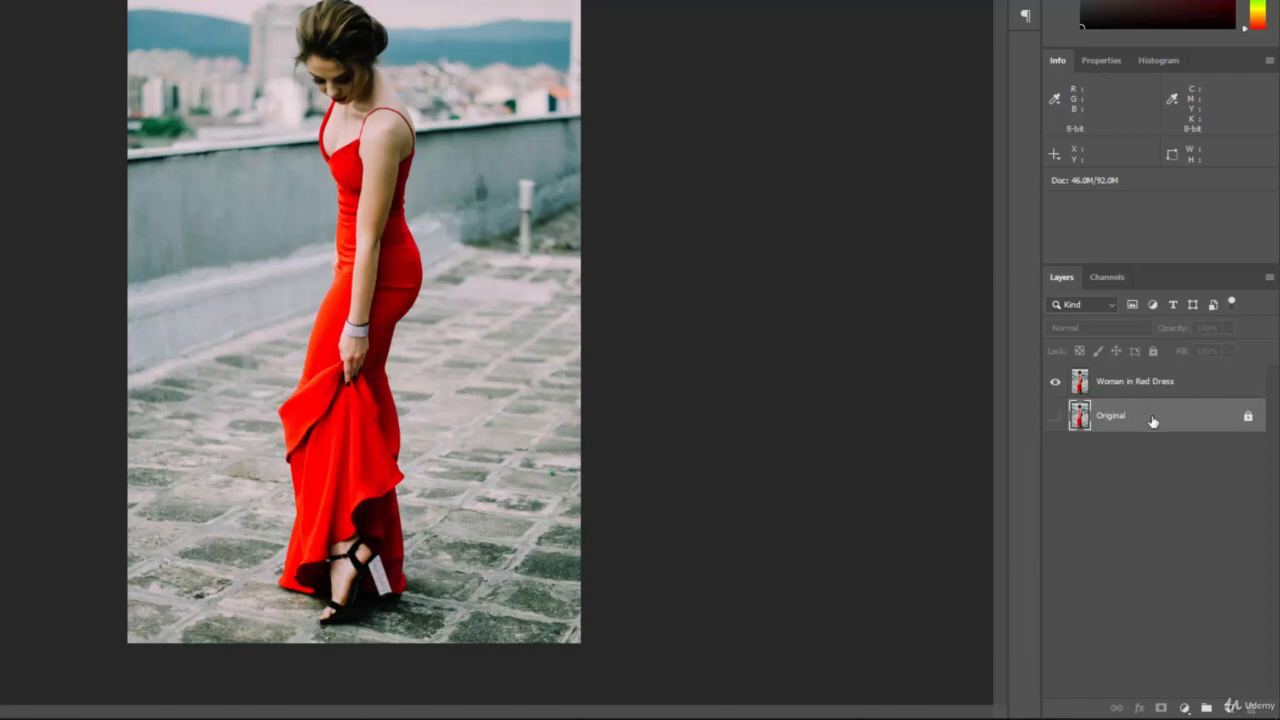
- Add a Photo Filter adjustment layer above the Woman in Red Dress layer
left_click(1138, 384)
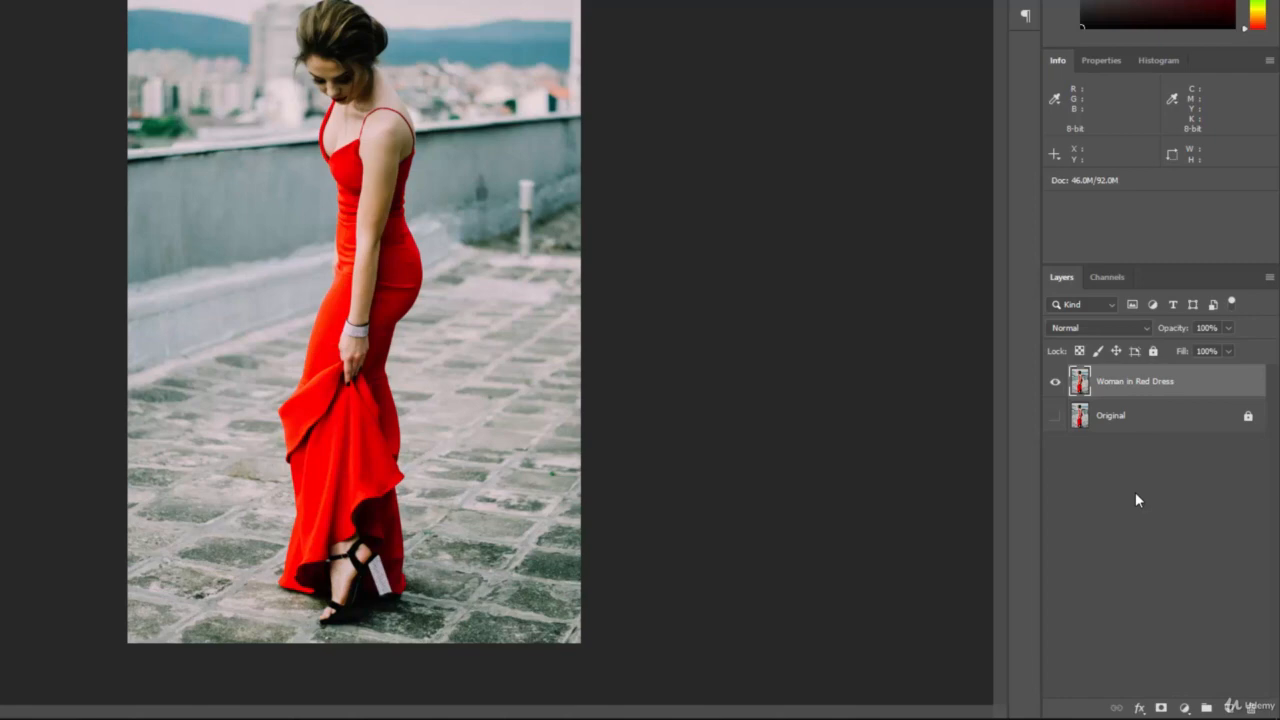
left_click(1185, 710)
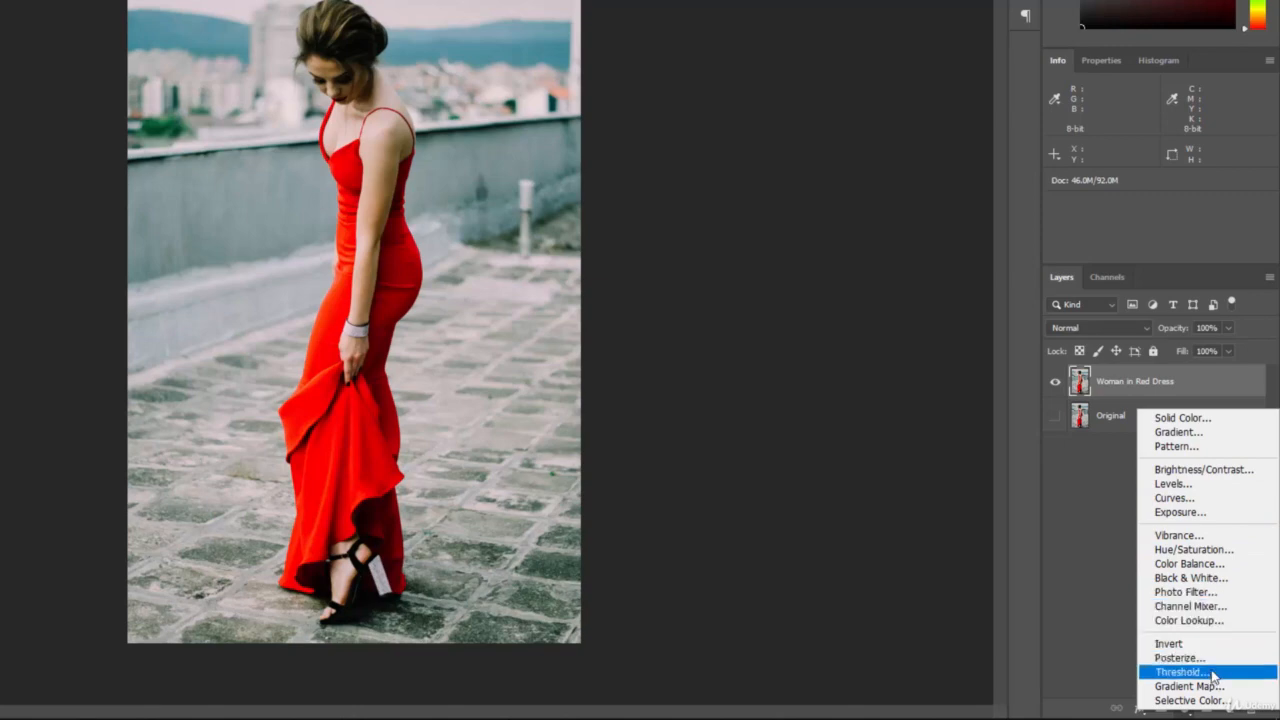
left_click(1188, 596)
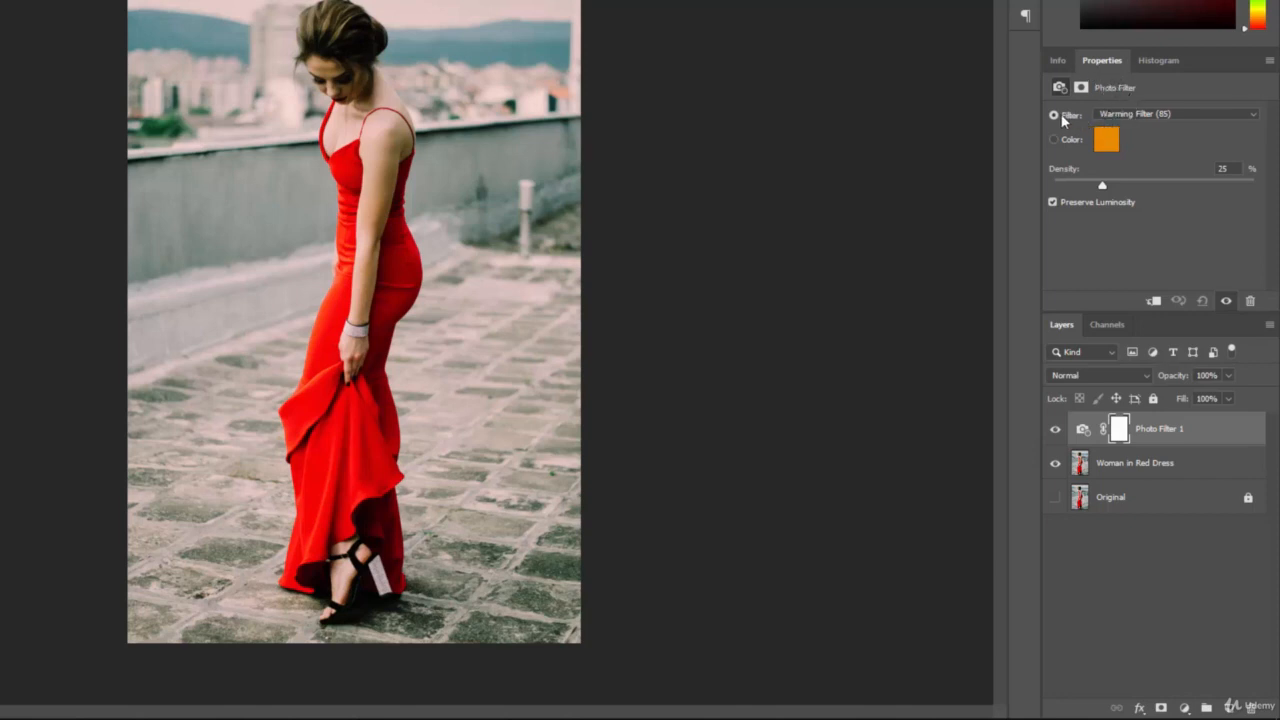
- Try Warming Filter (LBA) and Warming Filter (81) on the adjustment layer, and return to Warming Filter (85)
left_click(1125, 114)
left_click(1130, 126)
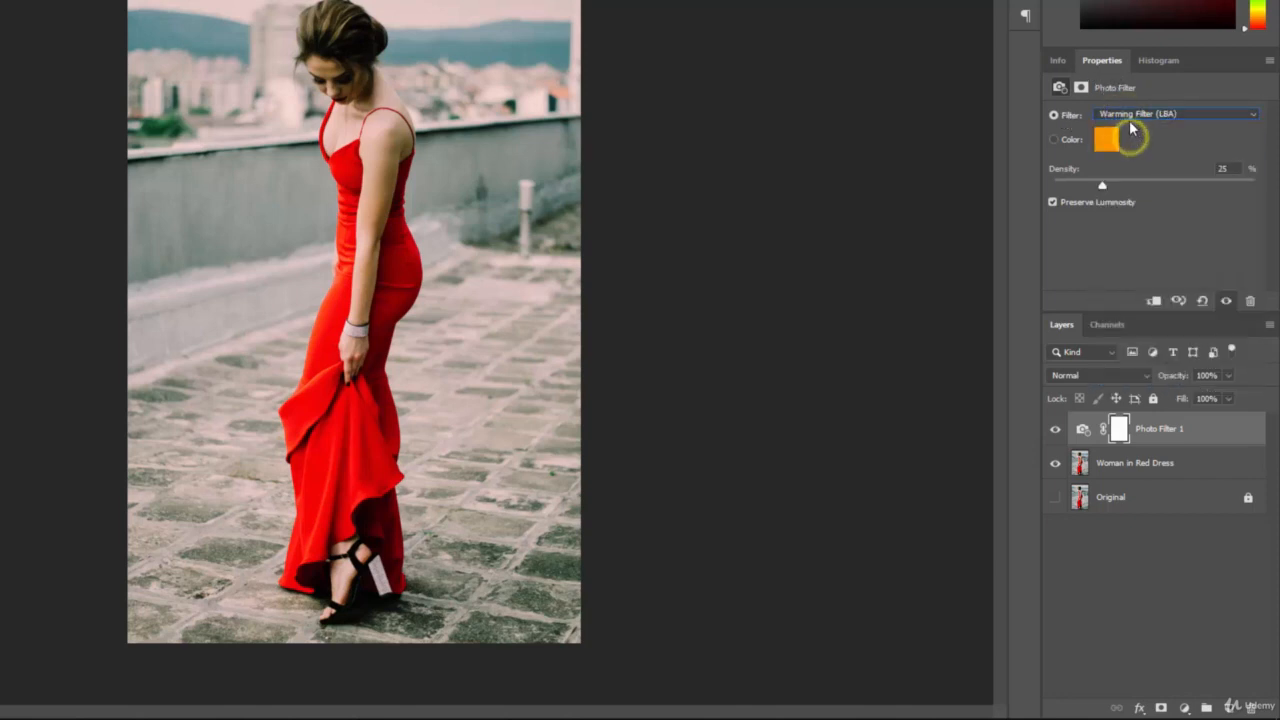
left_click(1127, 112)
left_click(1124, 149)
left_click(1123, 114)
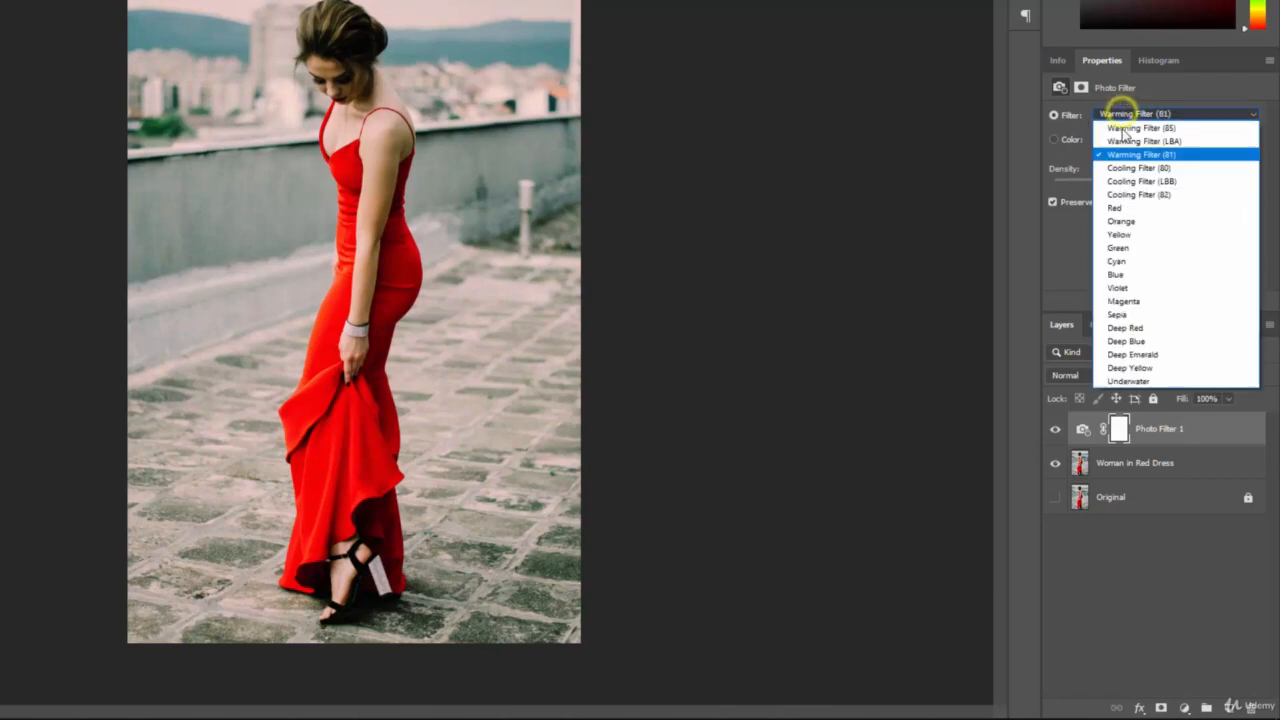
left_click(1104, 121)
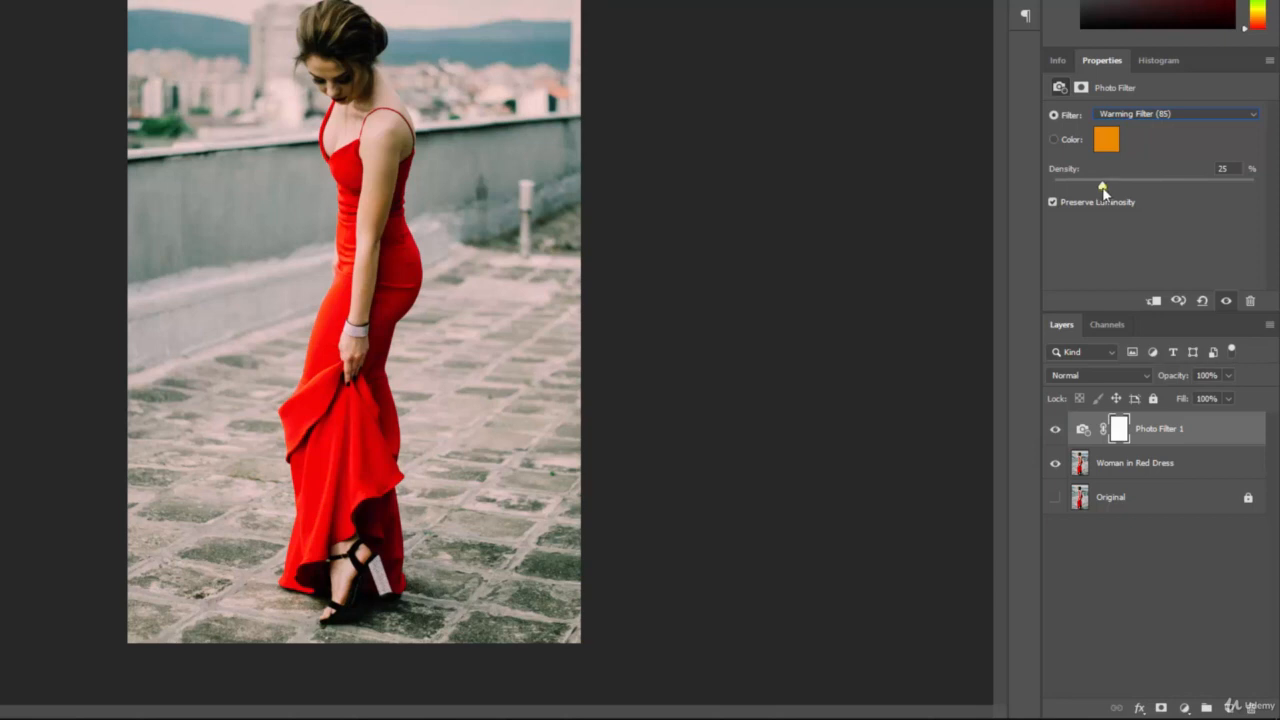
- Raise the Photo Filter density to 56%, compare Preserve Luminosity off and on, and reduce the density slightly
left_click_drag(1104, 187, 1146, 187)
left_click(1053, 203)
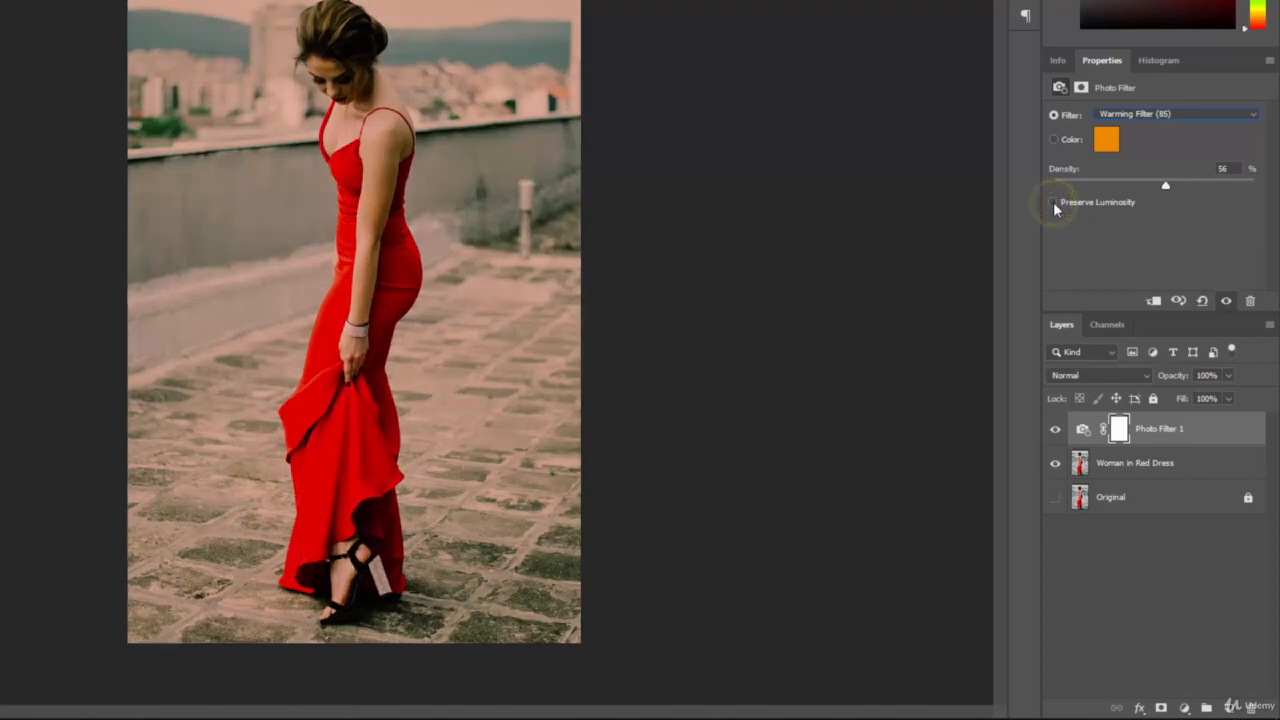
left_click(1053, 203)
left_click(1053, 203)
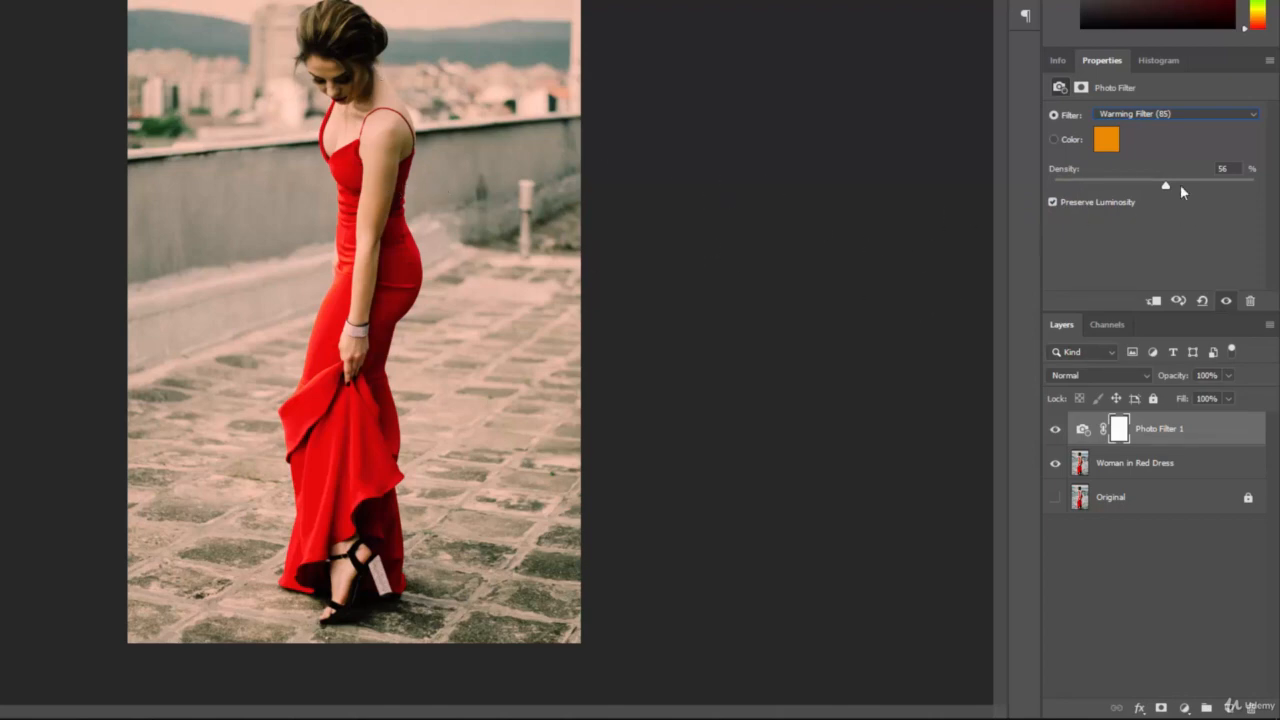
left_click_drag(1166, 188, 1154, 192)
- Check the Photo Filter's effect on the Original layer, and show only Woman in Red Dress beneath it again
left_click(1055, 463)
left_click(1056, 499)
left_click(1054, 496)
left_click(1055, 463)
- Add the text "Dress" over the wall beside the woman and color it red (ff0000)
left_click(276, 207)
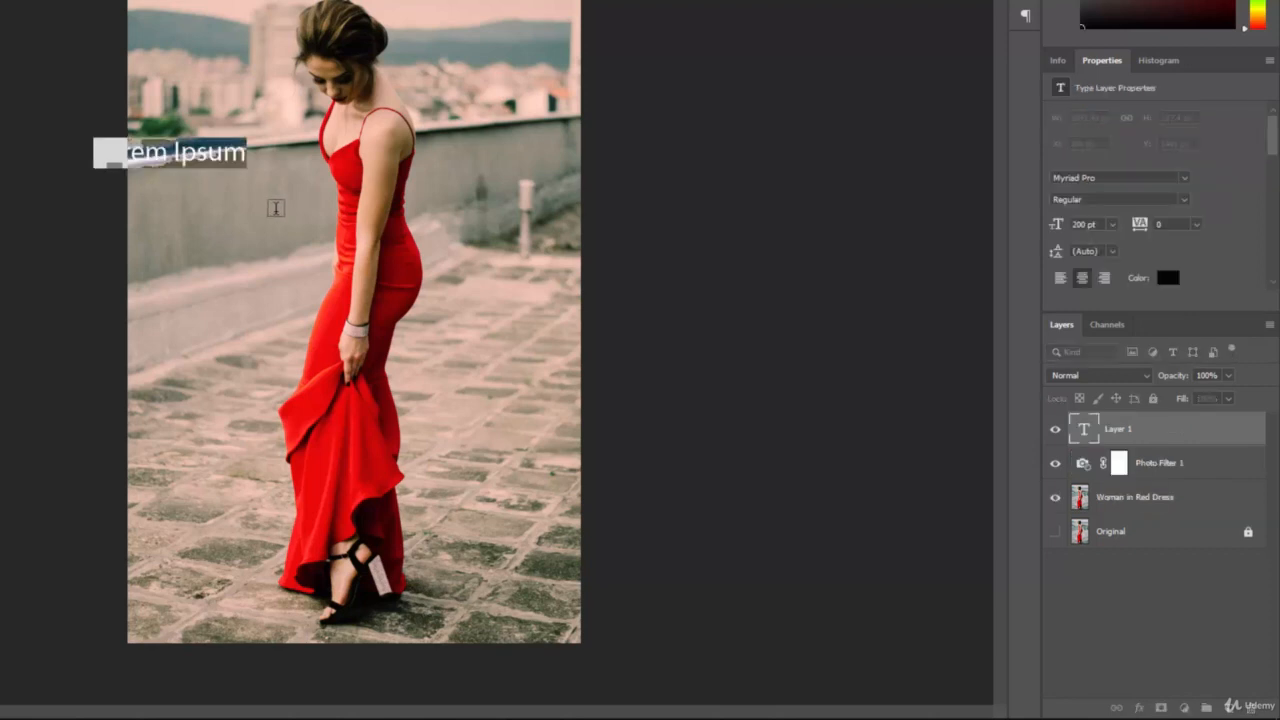
type("Dress")
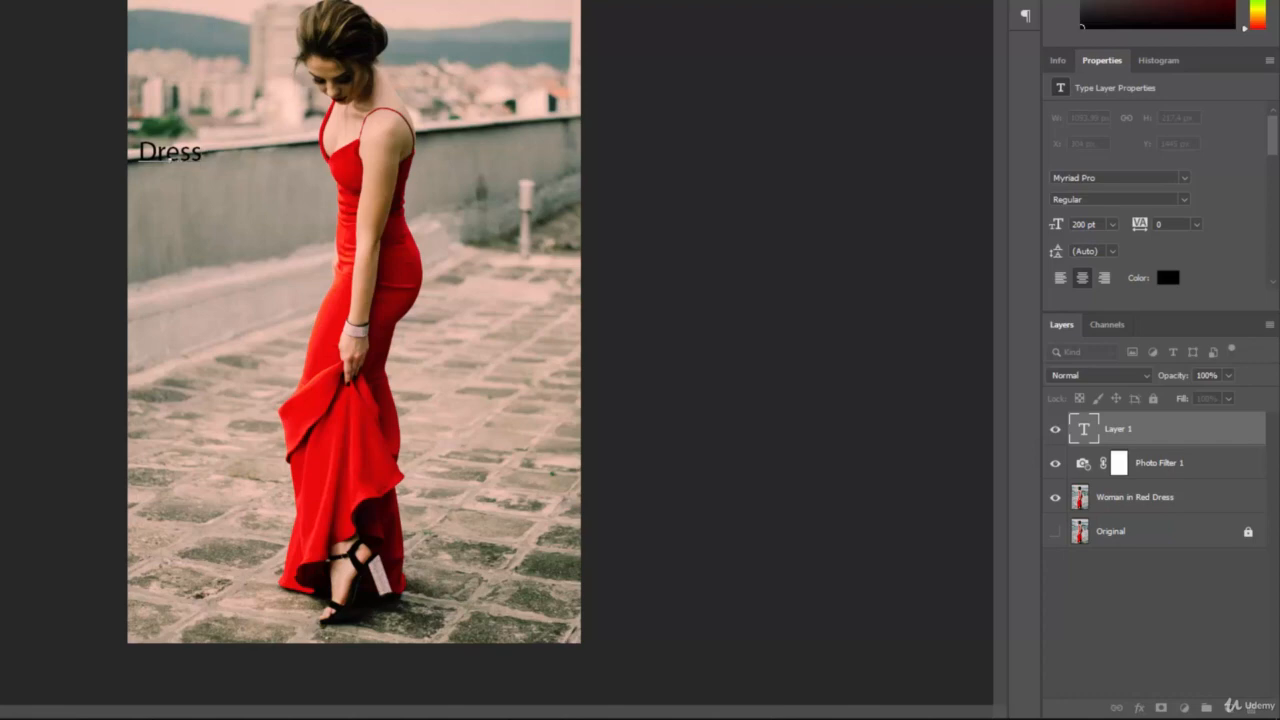
double_click(173, 150)
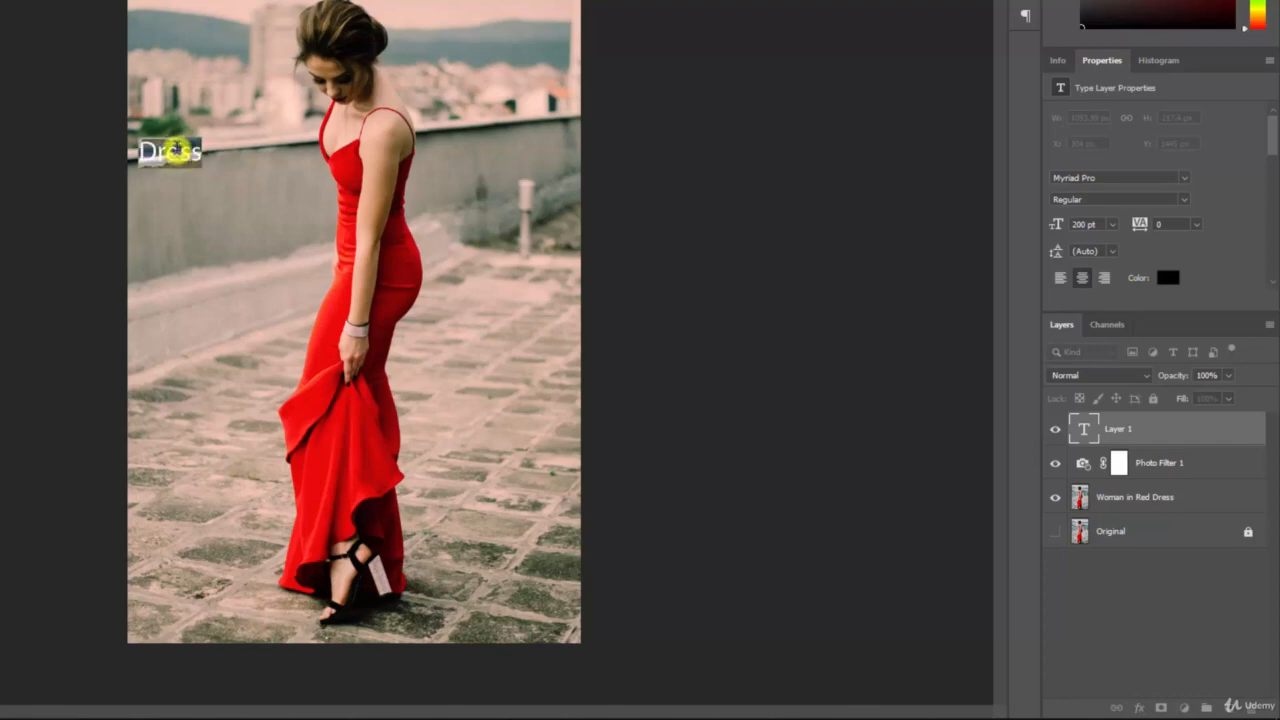
left_click(1168, 277)
left_click(422, 64)
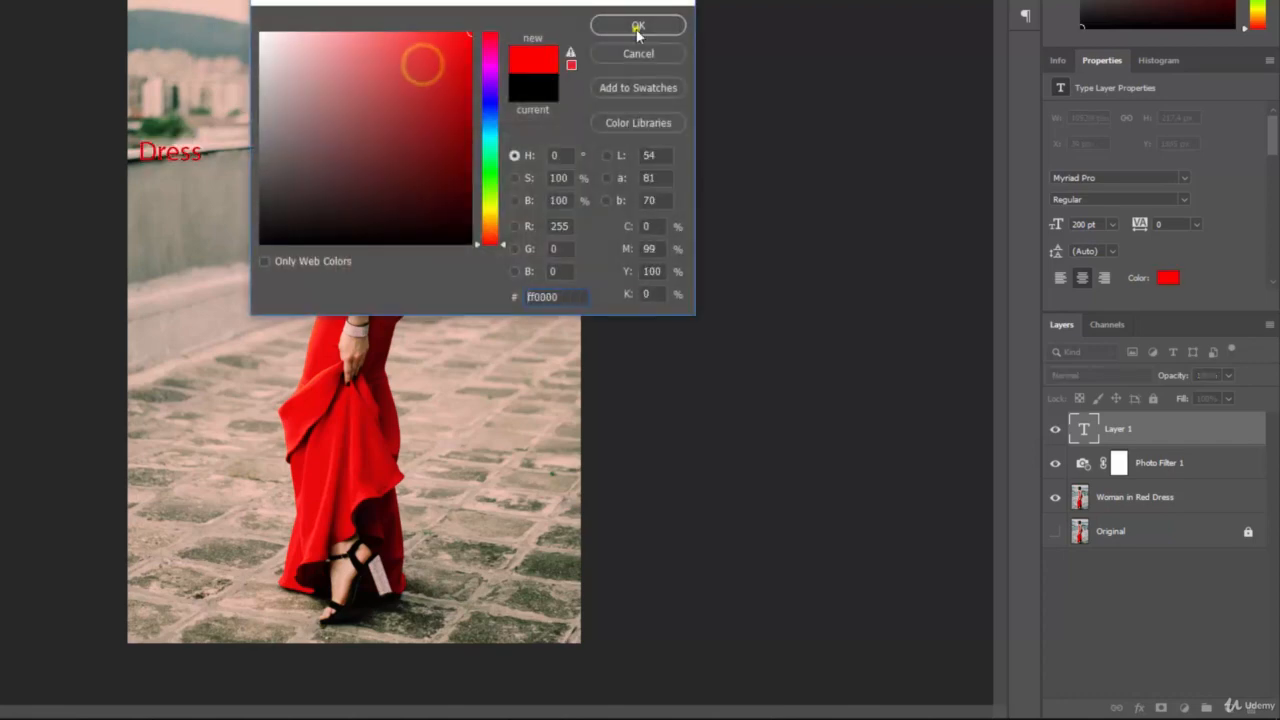
left_click(637, 27)
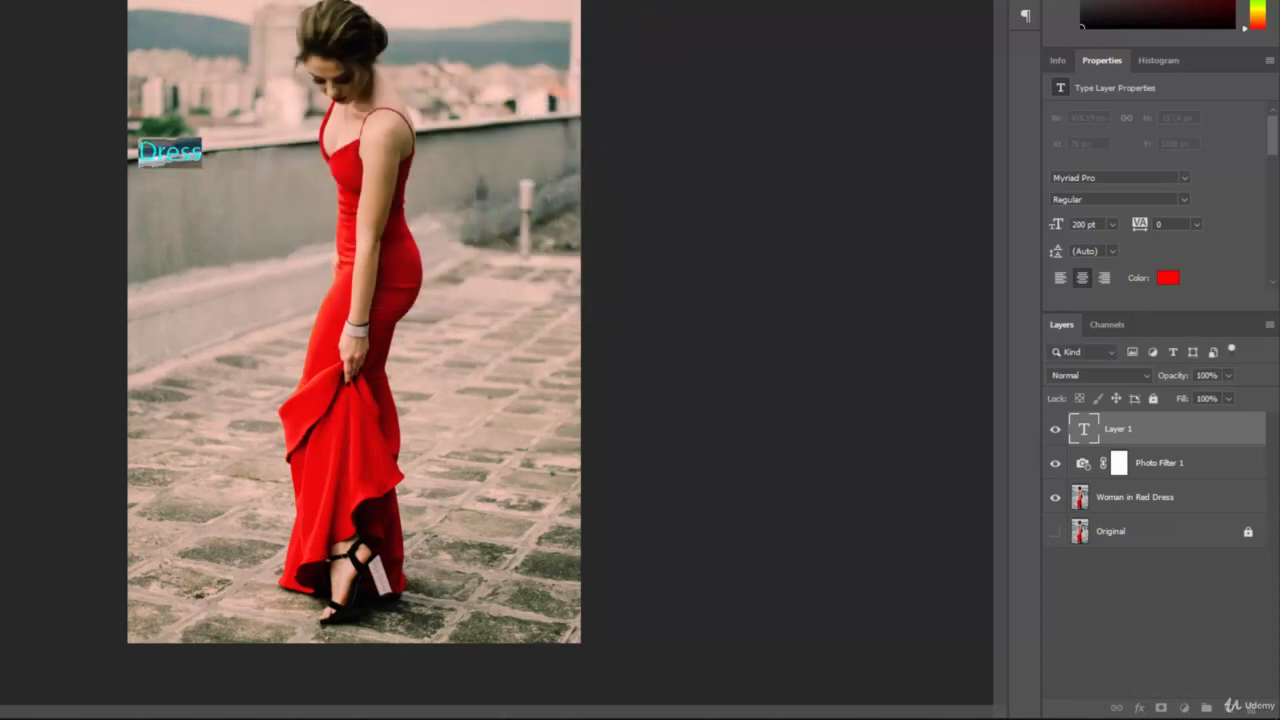
- Enlarge the Dress text to 300 pt and move it fully onto the grey wall beside the woman
type("300")
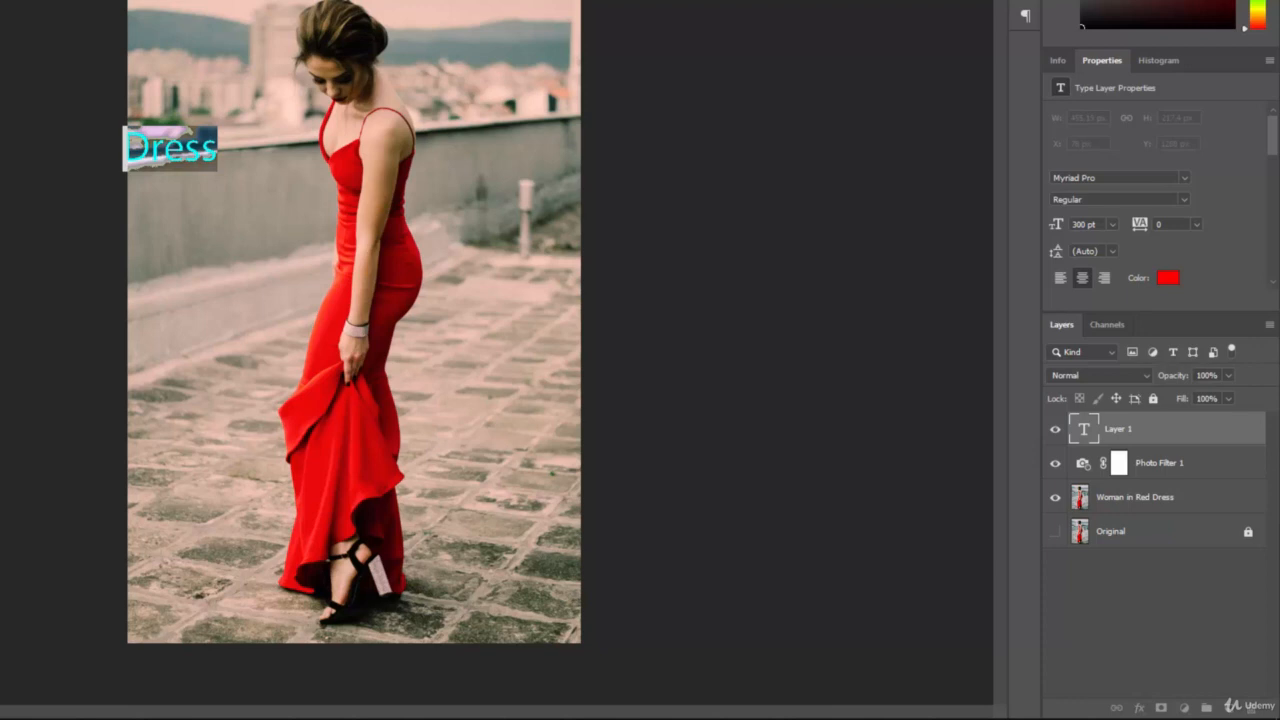
key("ctrl+Return")
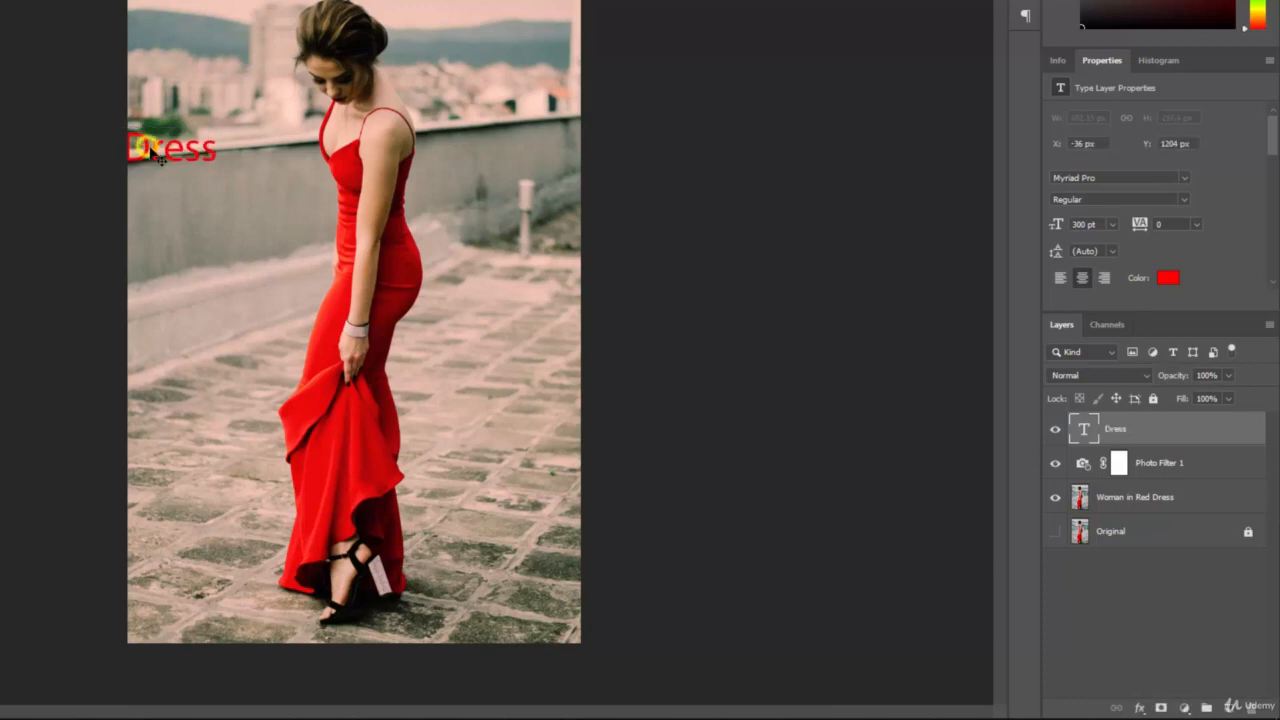
left_click_drag(168, 176, 225, 232)
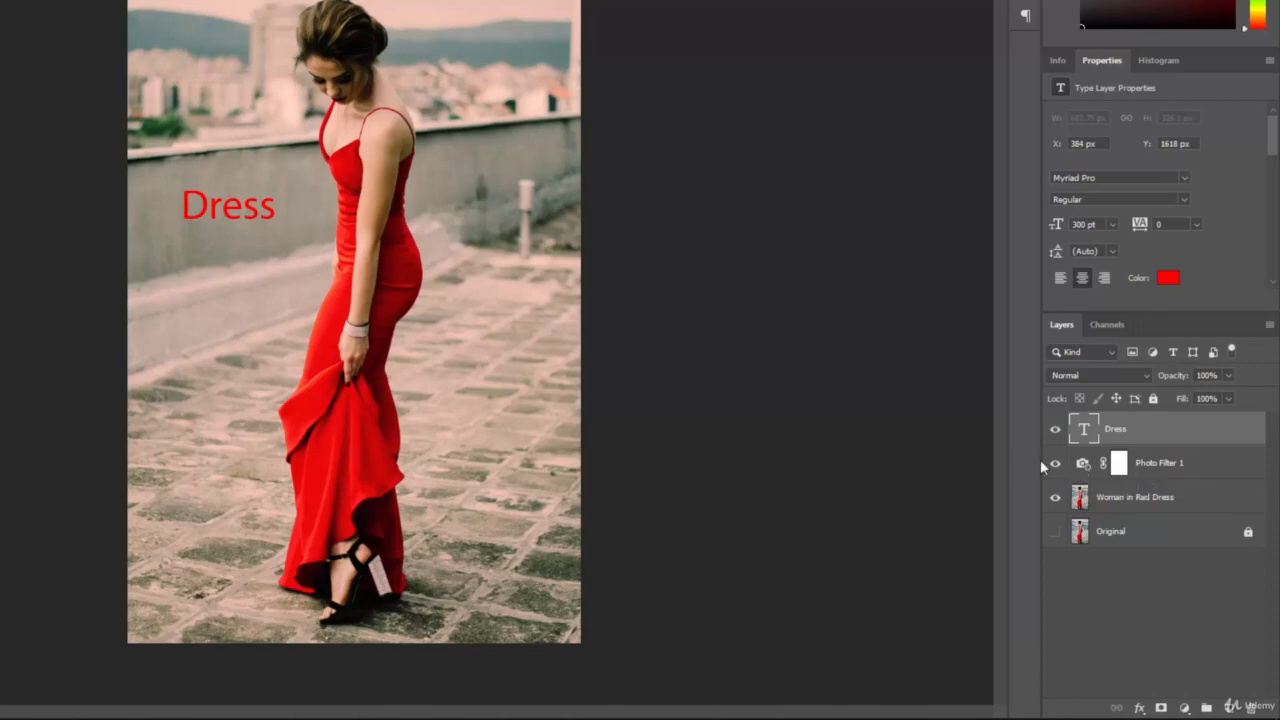
- Try Cooling Filter (80) on the Photo Filter layer, compare with the layer hidden and shown, and return to Warming Filter (85)
left_click(1083, 465)
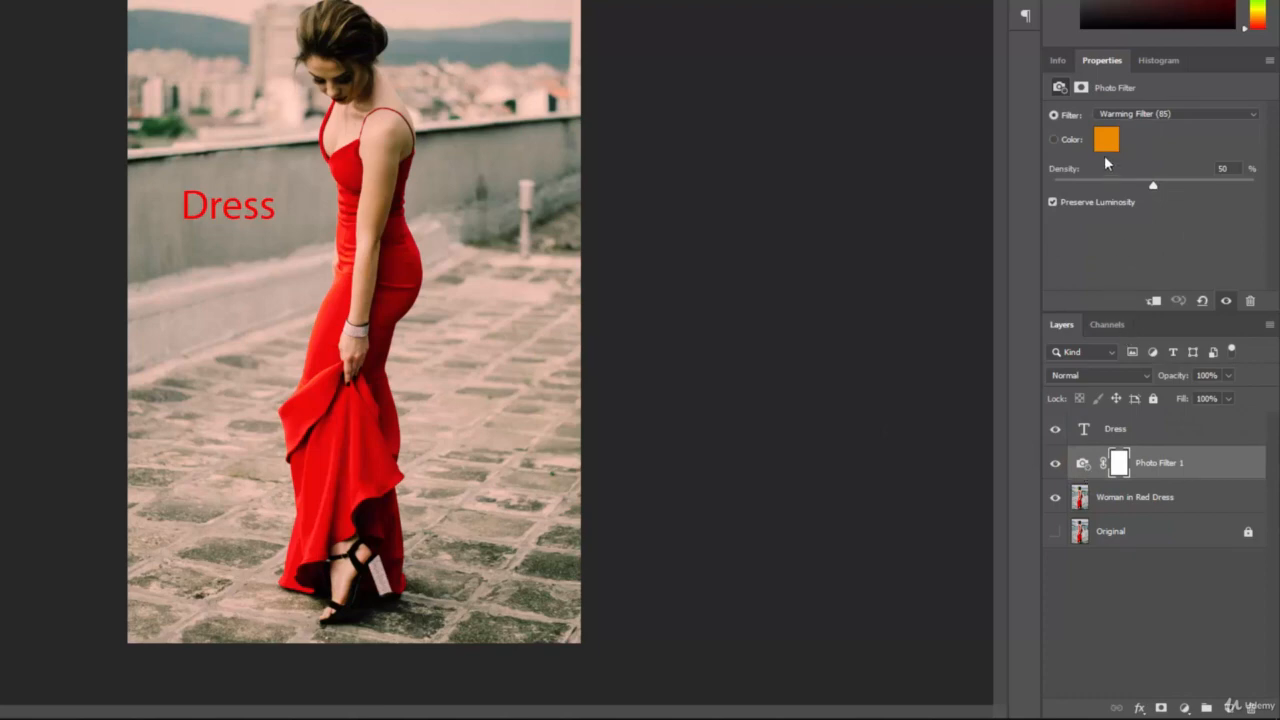
left_click(1186, 116)
left_click(1180, 168)
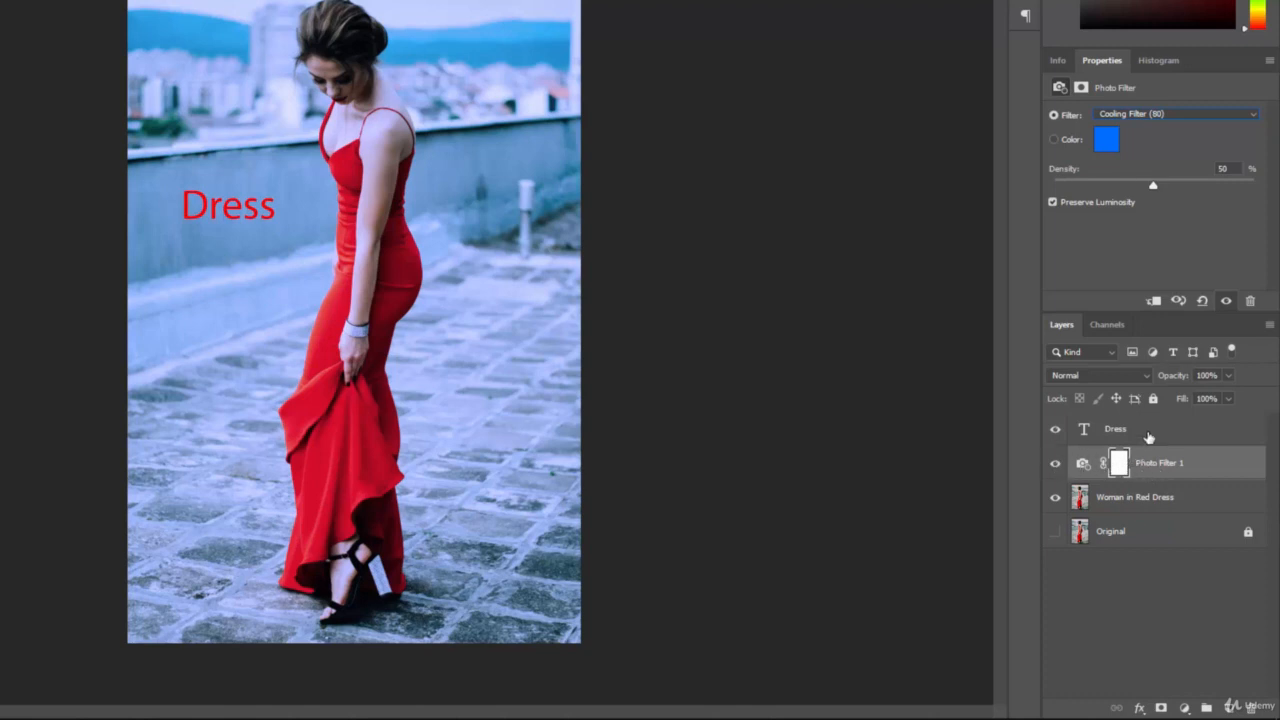
left_click(1056, 466)
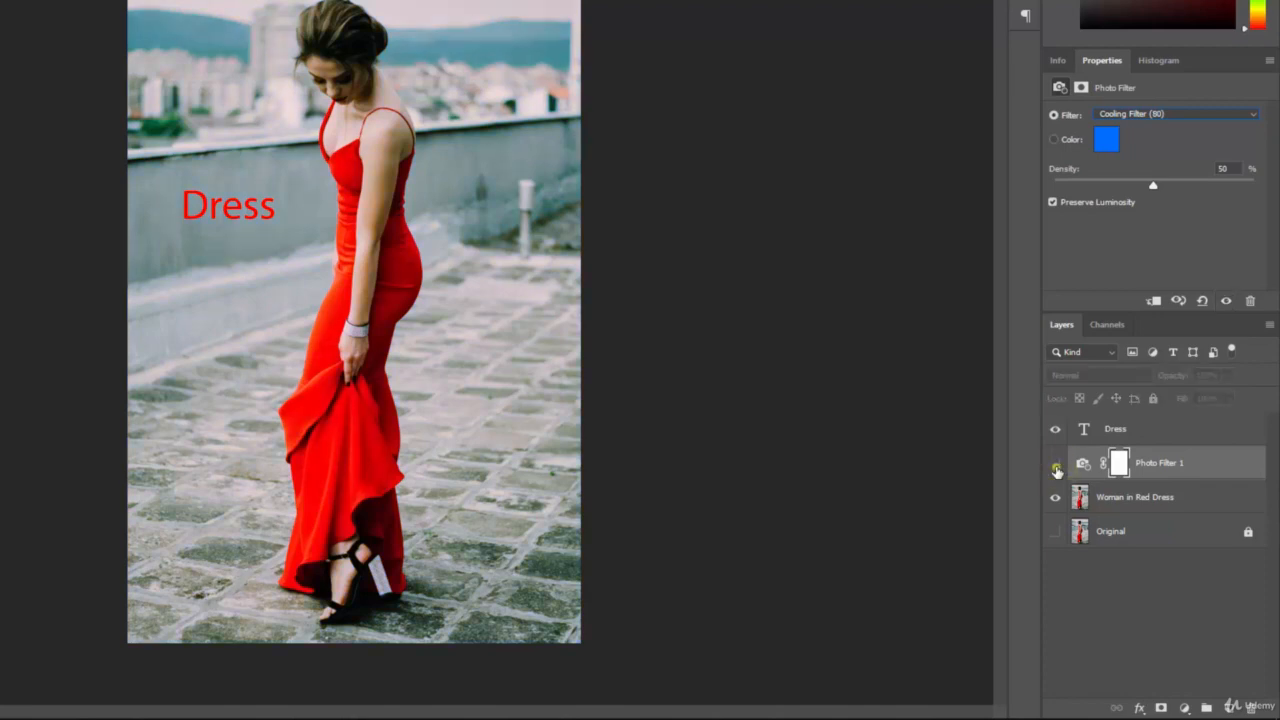
left_click(1056, 466)
left_click(1134, 114)
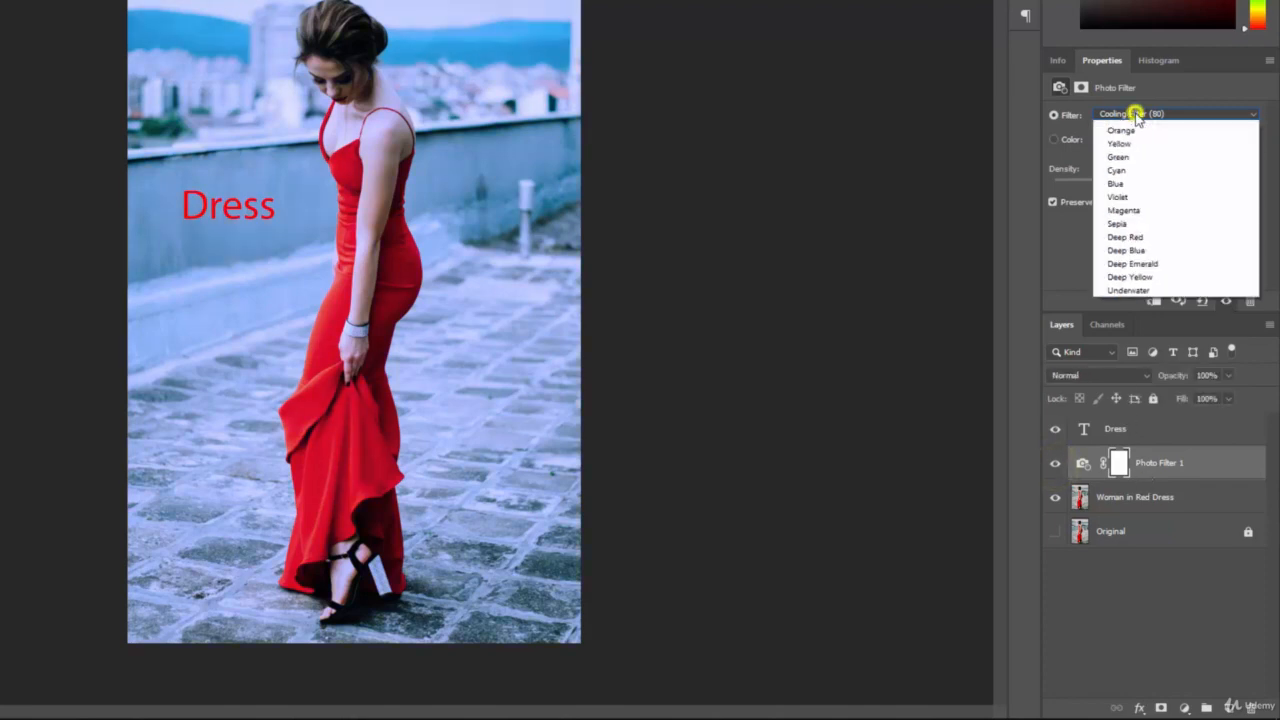
left_click(1134, 127)
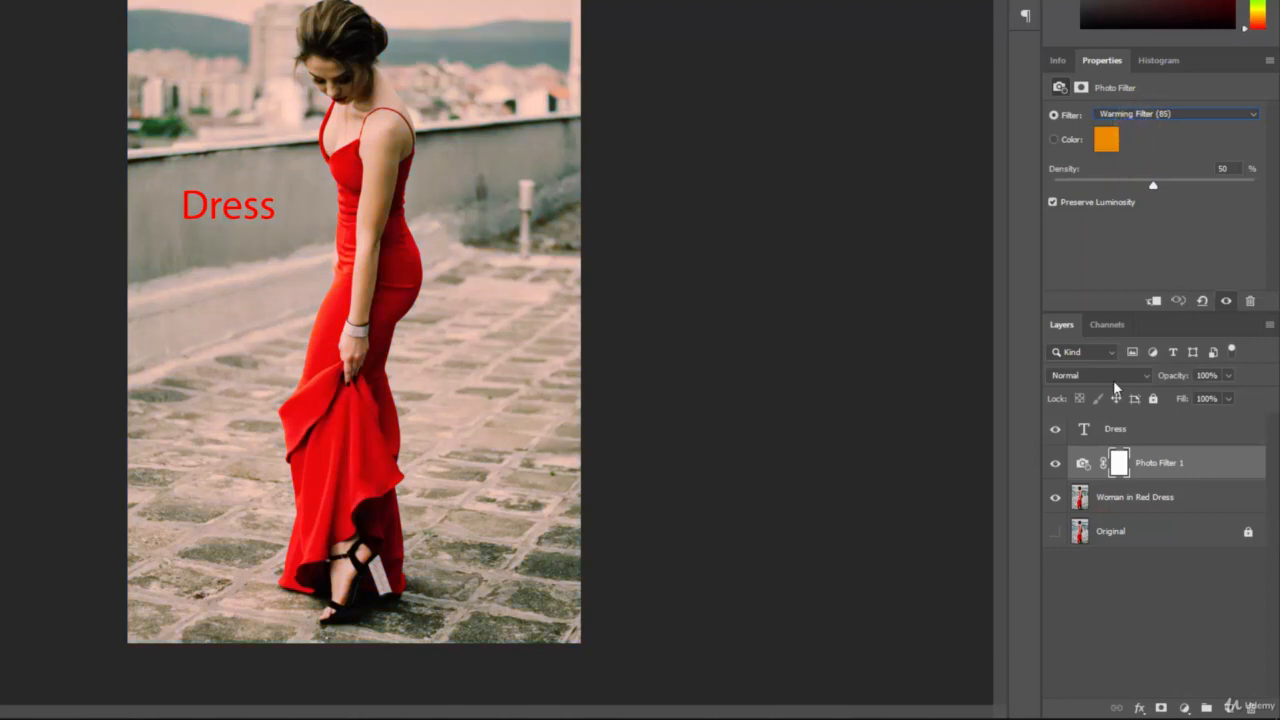
- Delete the Dress text layer
left_click(1120, 432)
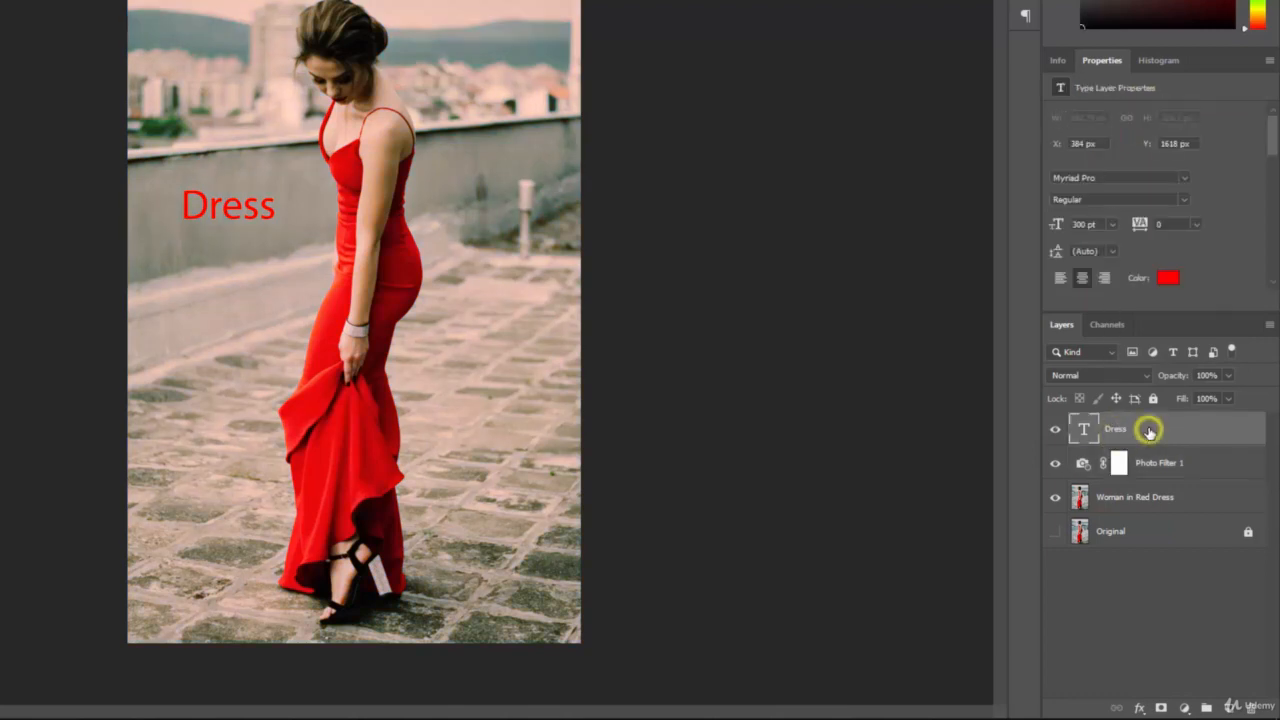
left_click_drag(1149, 431, 1251, 707)
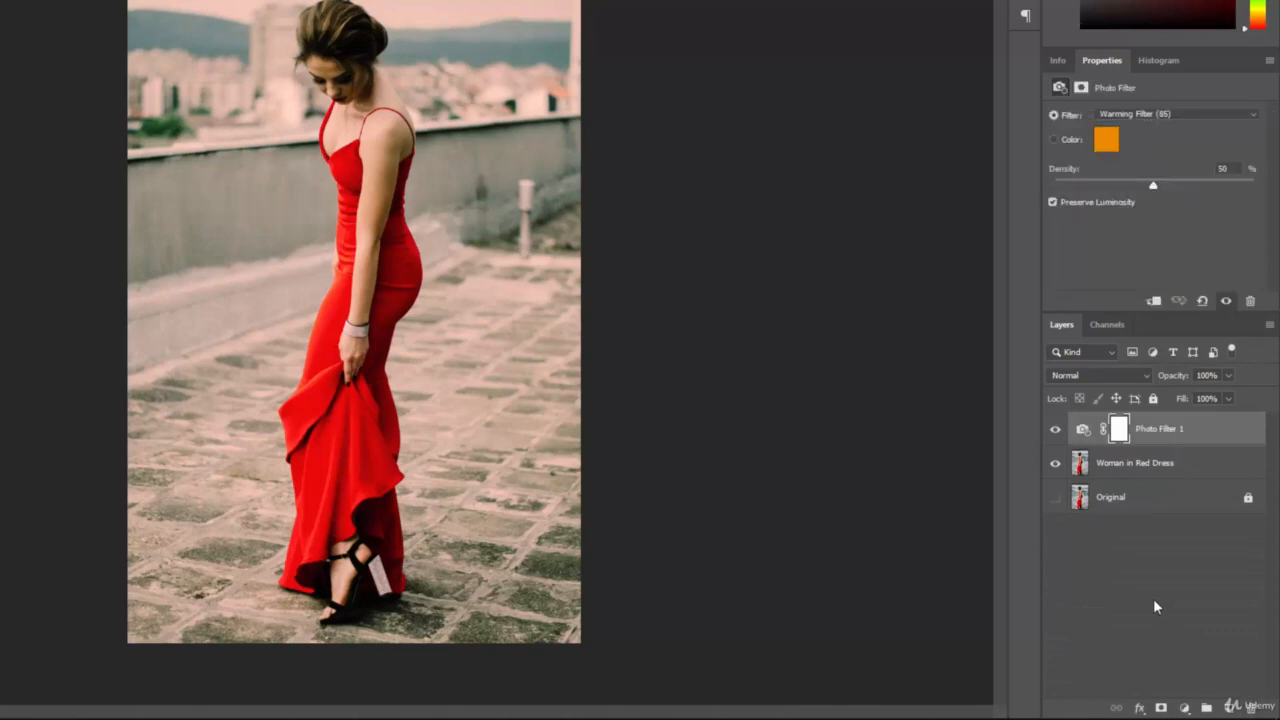
- Reduce the Photo Filter density to 35% and compare the photo with the adjustment layer hidden and shown
left_click_drag(1155, 184, 1123, 196)
left_click(1055, 430)
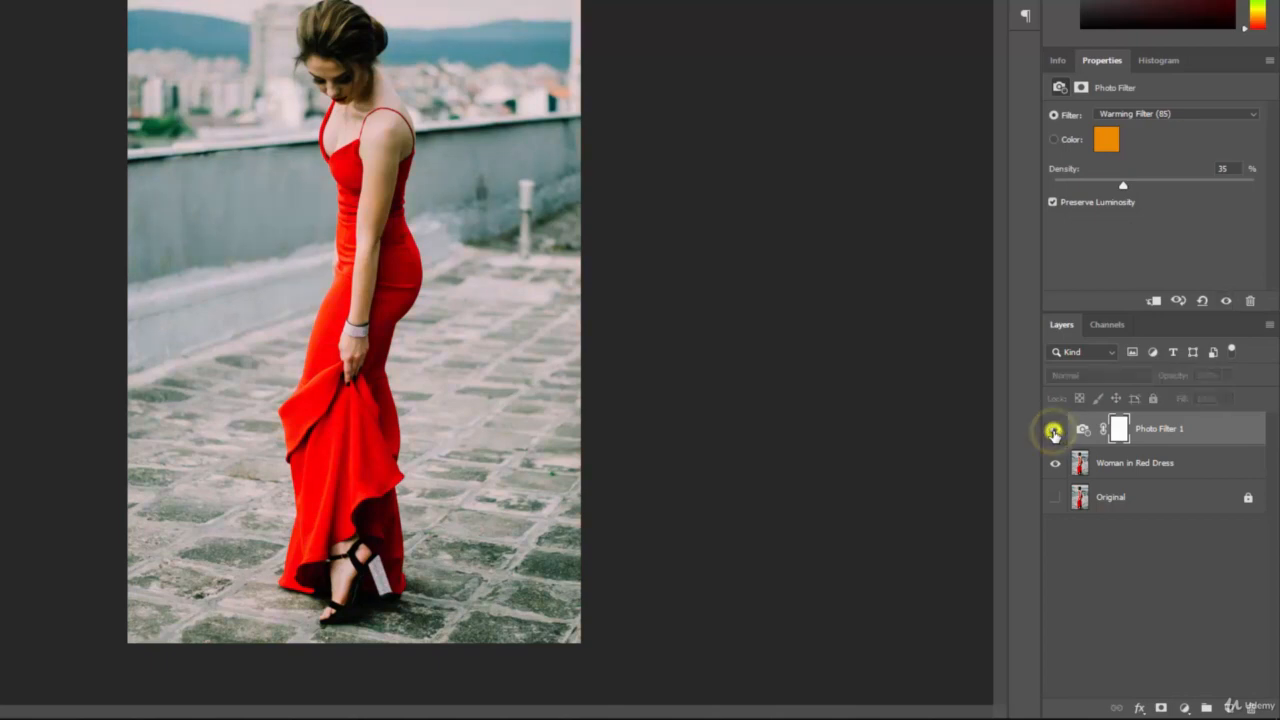
left_click(1054, 431)
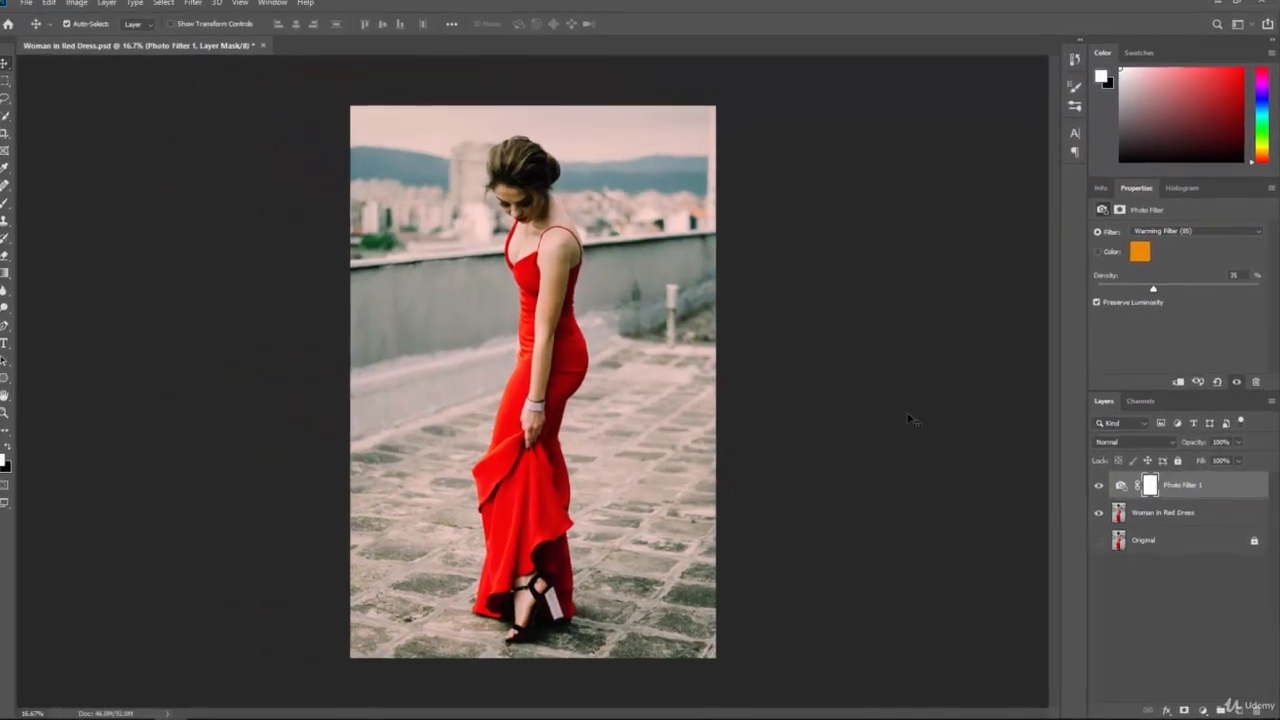